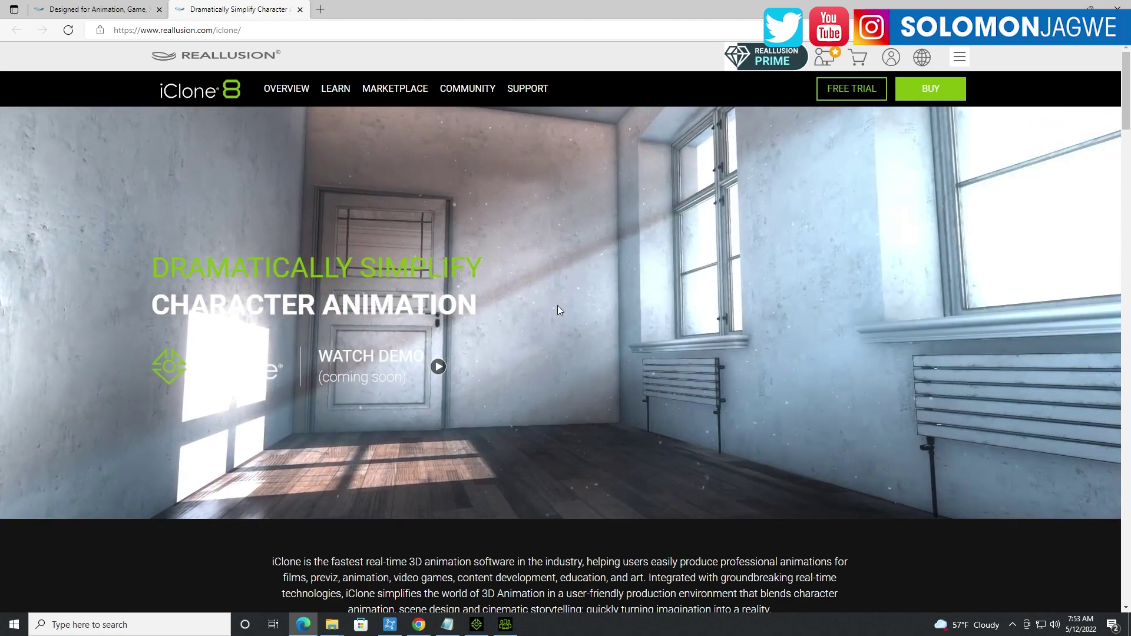
Step: Scroll the iClone 8 page through body and facial animation, Motion Director and Device Live to Motion LIVE
{"action": "scroll", "coordinate": [543, 290], "scroll_direction": "down", "scroll_amount": 1}
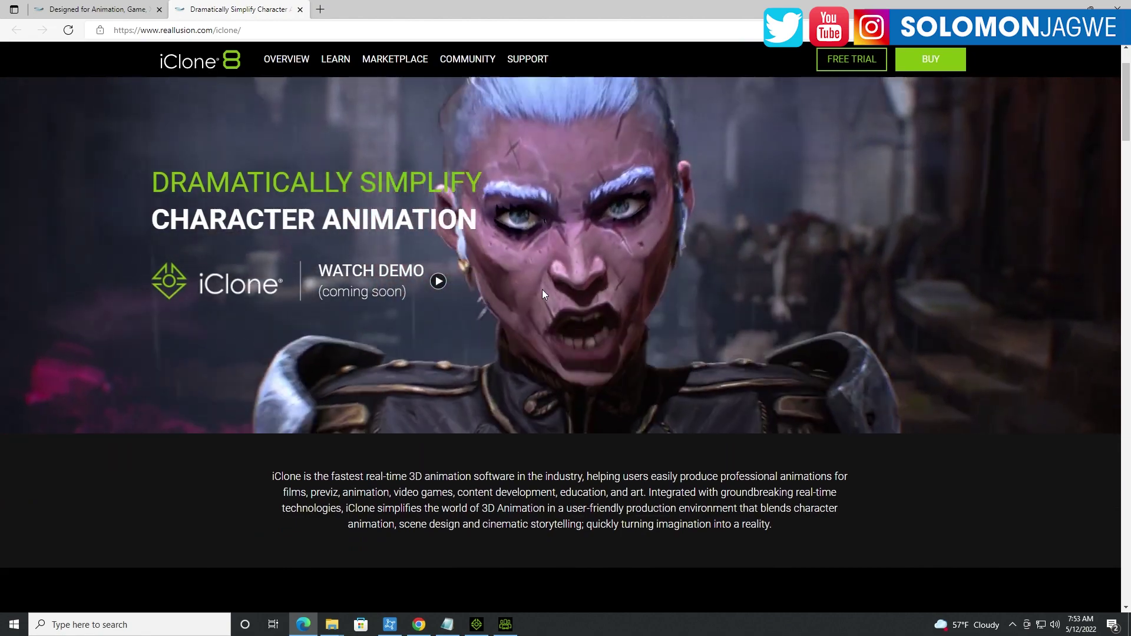
{"action": "scroll", "coordinate": [543, 293], "scroll_direction": "down", "scroll_amount": 3}
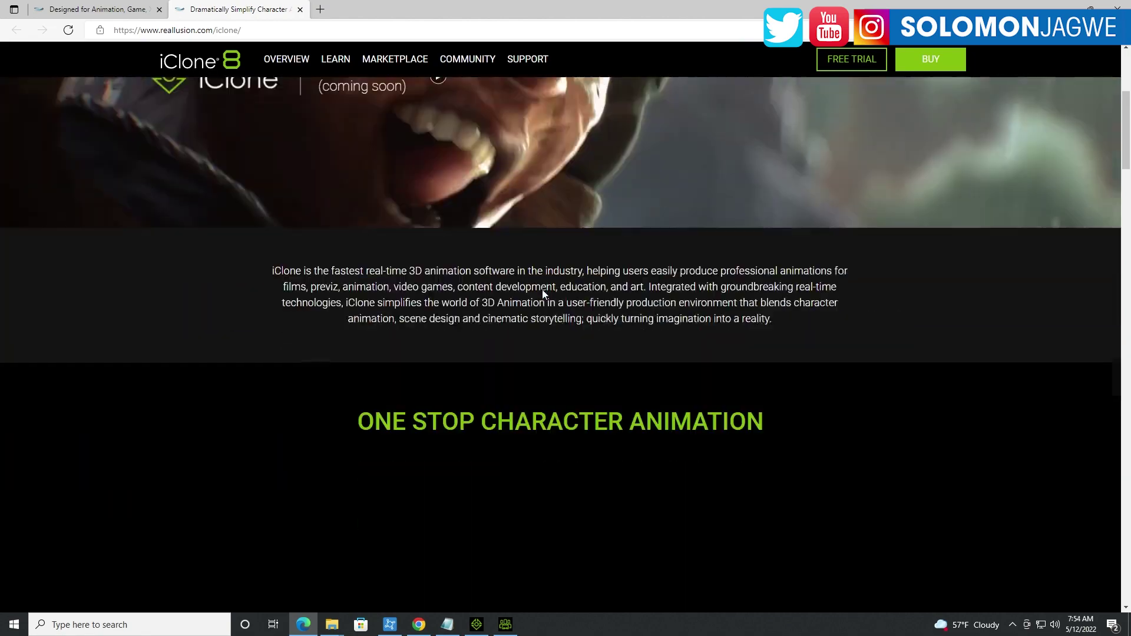
{"action": "scroll", "coordinate": [542, 289], "scroll_direction": "down", "scroll_amount": 4}
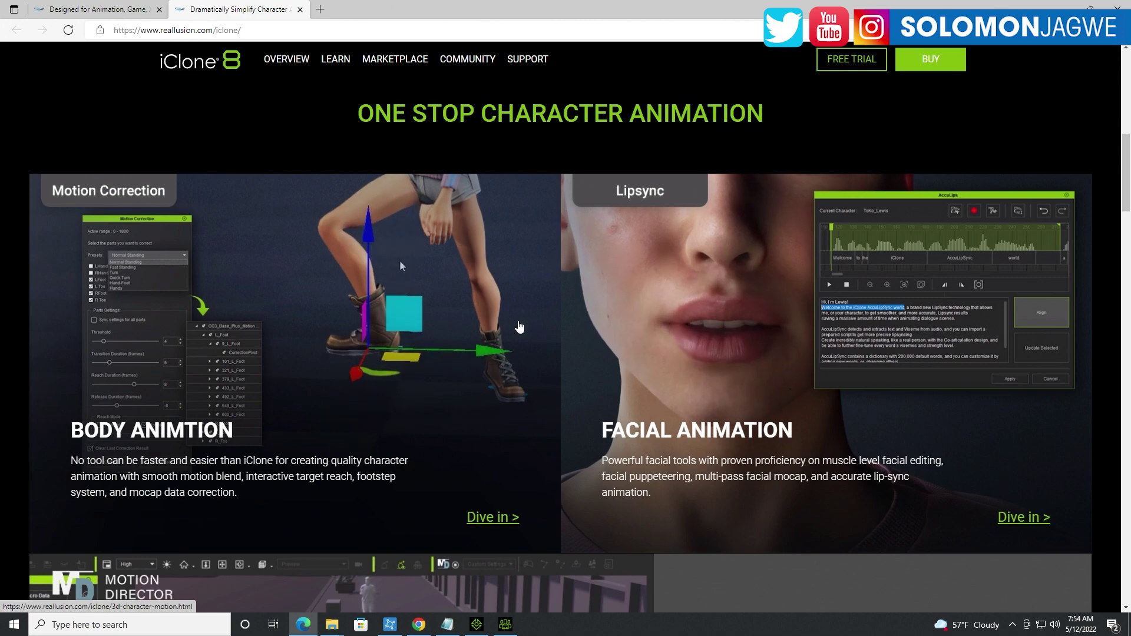
{"action": "scroll", "coordinate": [472, 318], "scroll_direction": "down", "scroll_amount": 6}
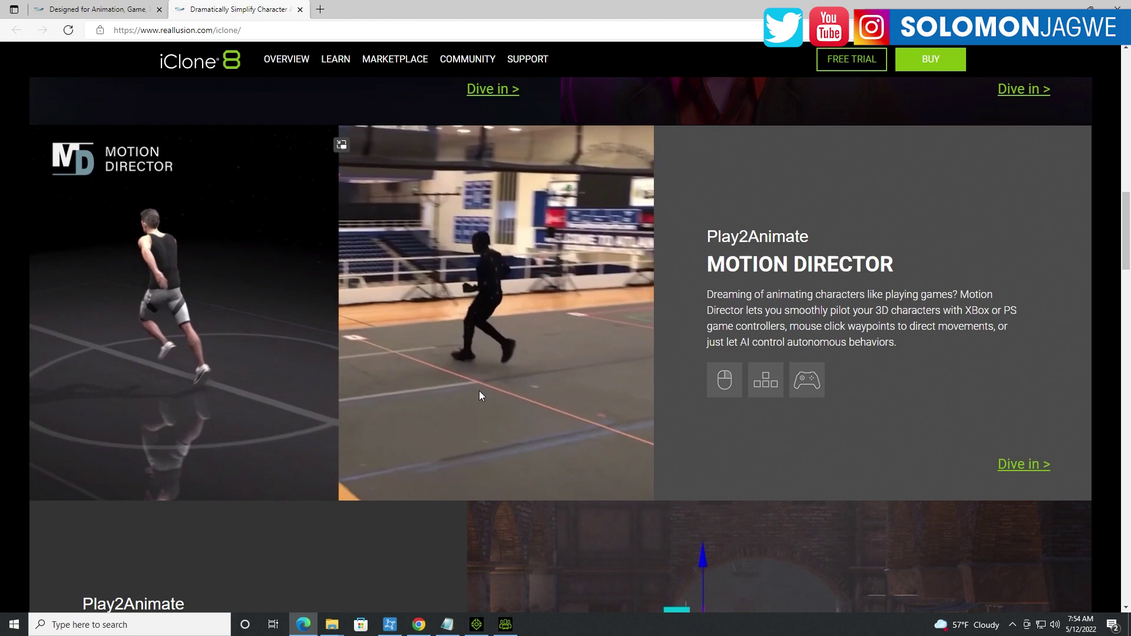
{"action": "scroll", "coordinate": [489, 390], "scroll_direction": "down", "scroll_amount": 5}
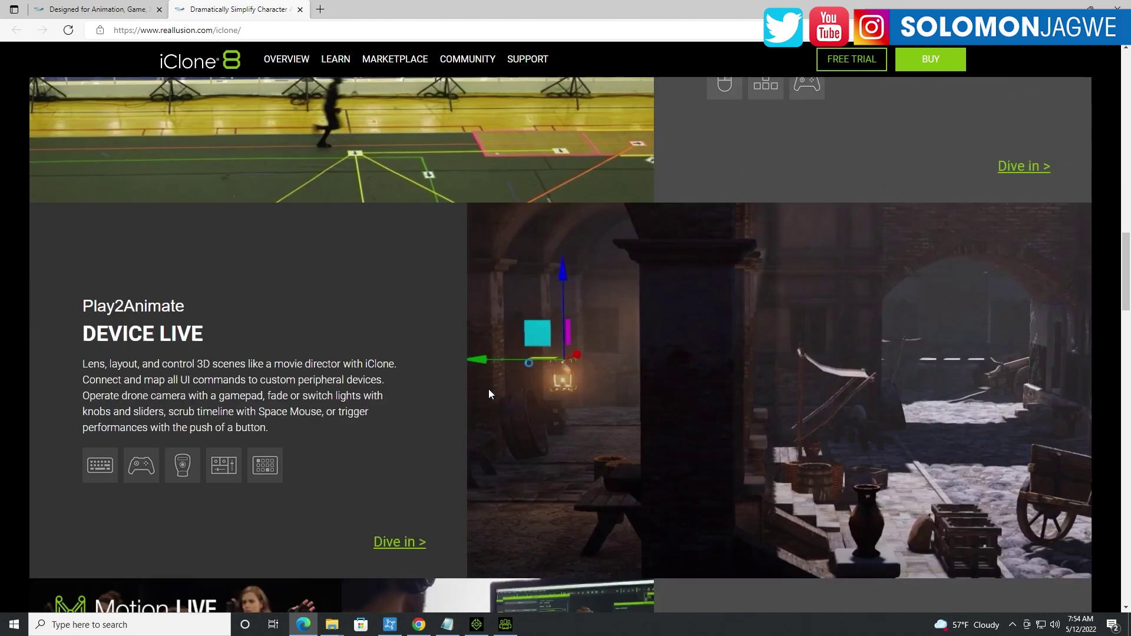
{"action": "scroll", "coordinate": [484, 392], "scroll_direction": "down", "scroll_amount": 2}
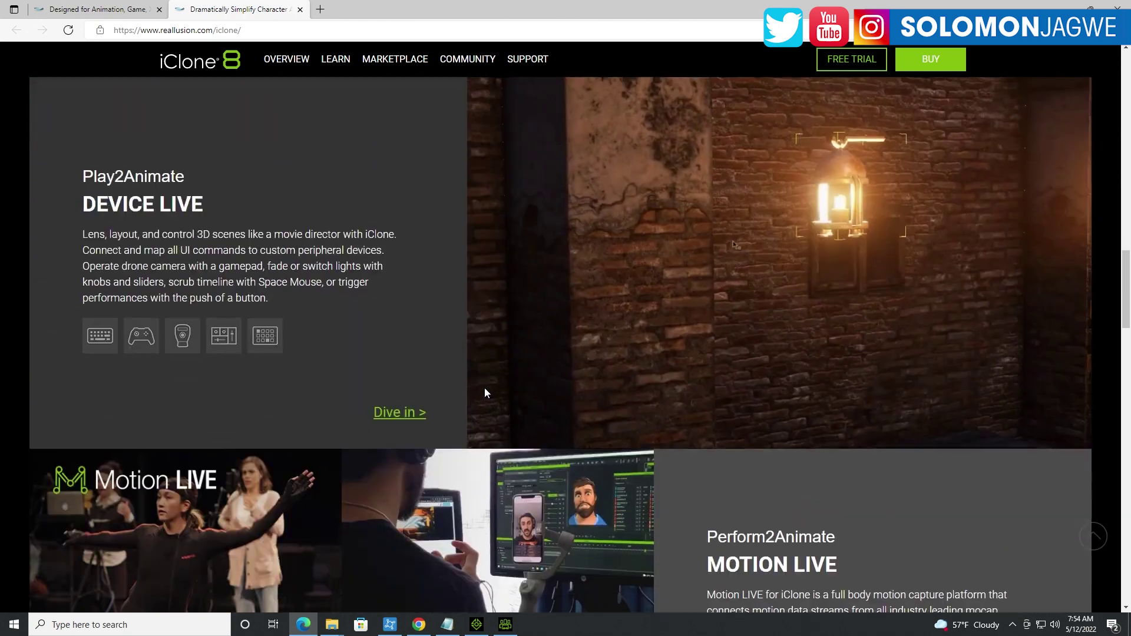
{"action": "scroll", "coordinate": [485, 392], "scroll_direction": "down", "scroll_amount": 4}
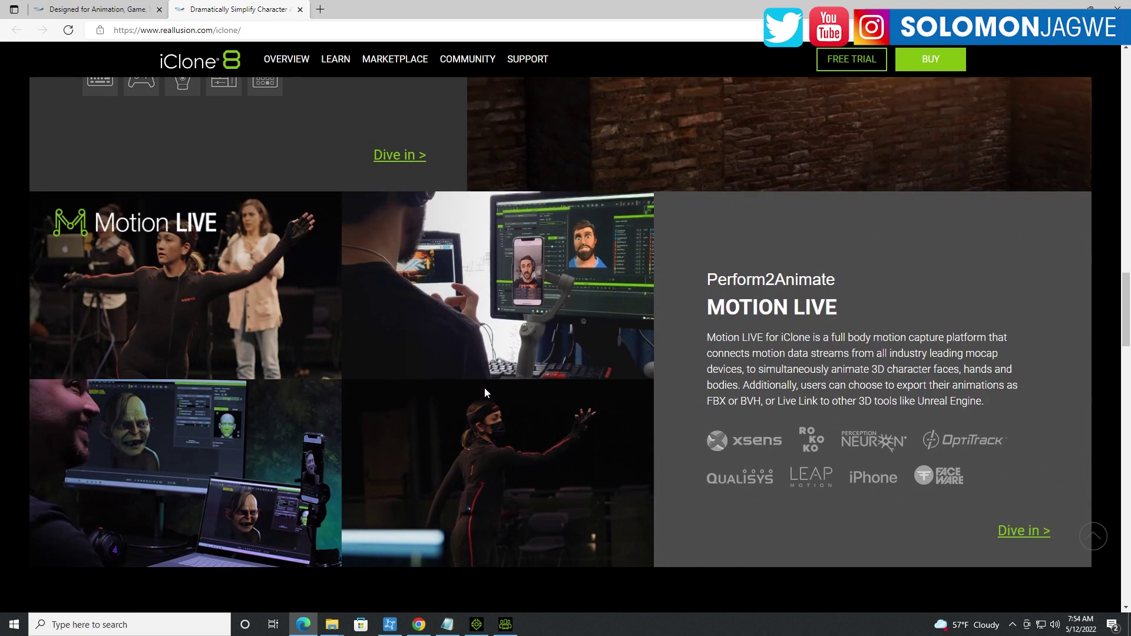
{"action": "scroll", "coordinate": [484, 389], "scroll_direction": "down", "scroll_amount": 1}
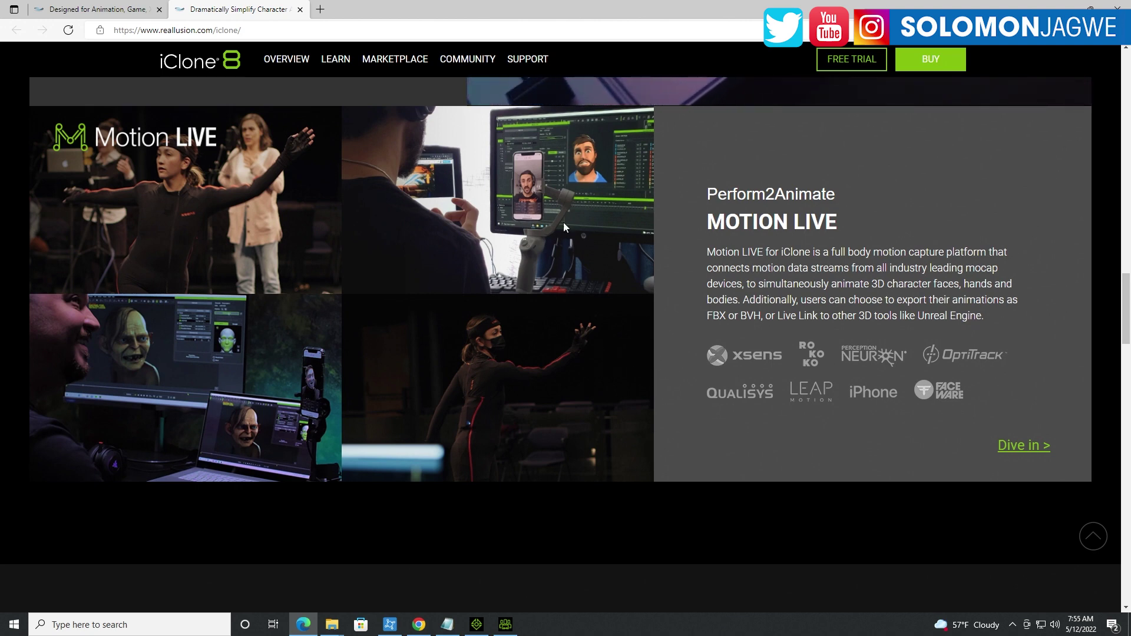
Step: Scroll past Realtime Production, Extensive Add-Ons, Pipeline and testimonials, then back up to Smart Asset Management
{"action": "scroll", "coordinate": [518, 253], "scroll_direction": "down", "scroll_amount": 7}
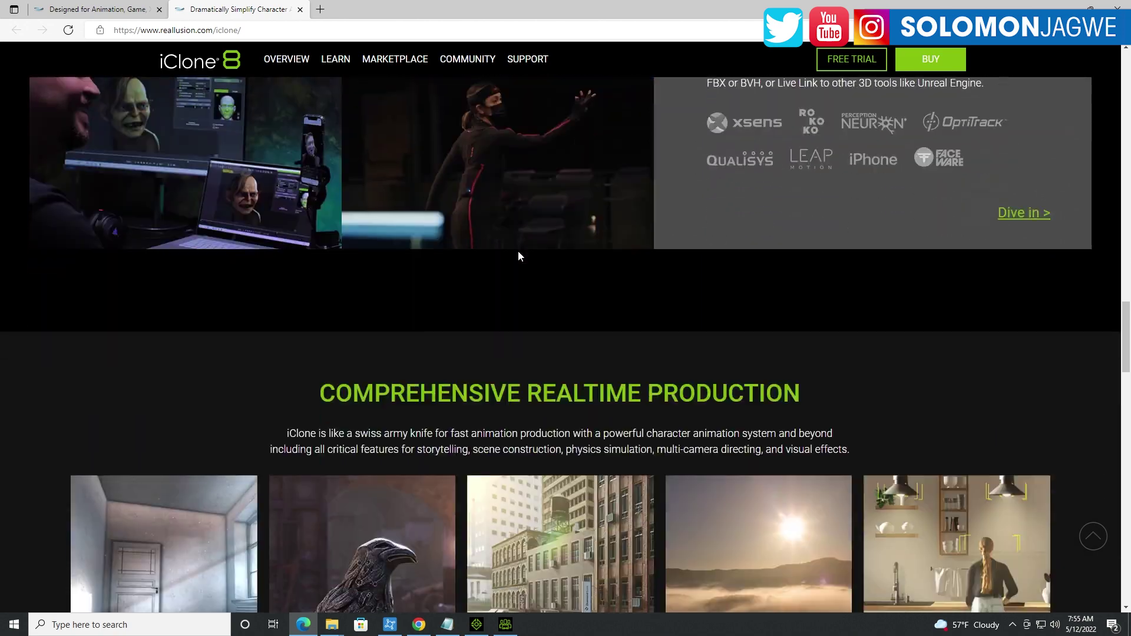
{"action": "scroll", "coordinate": [519, 255], "scroll_direction": "down", "scroll_amount": 1}
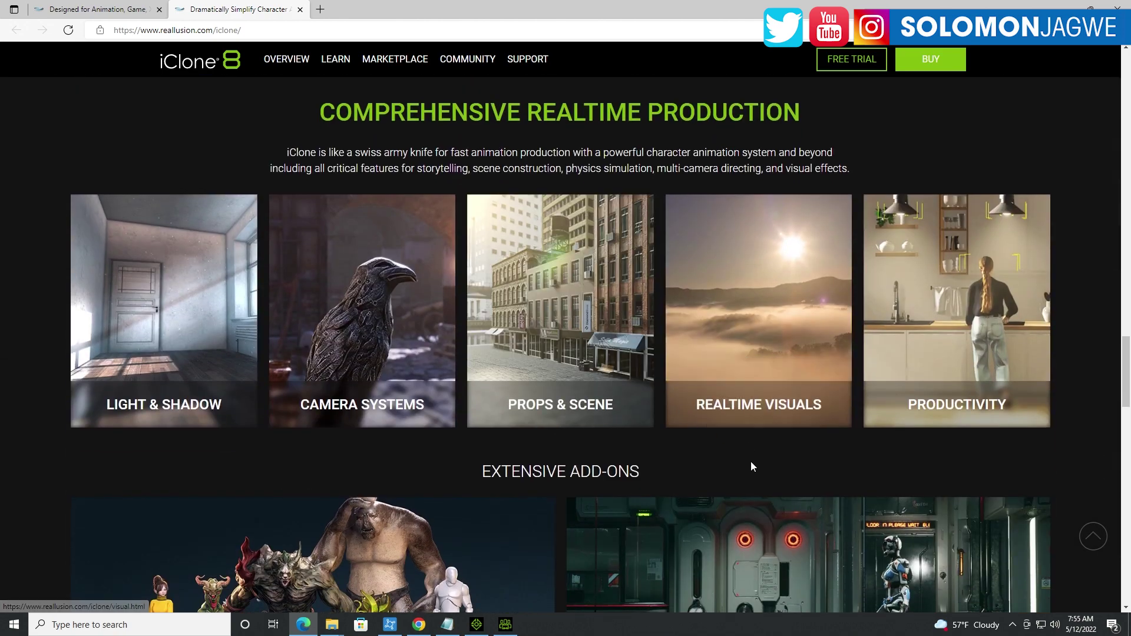
{"action": "mouse_move", "coordinate": [220, 341]}
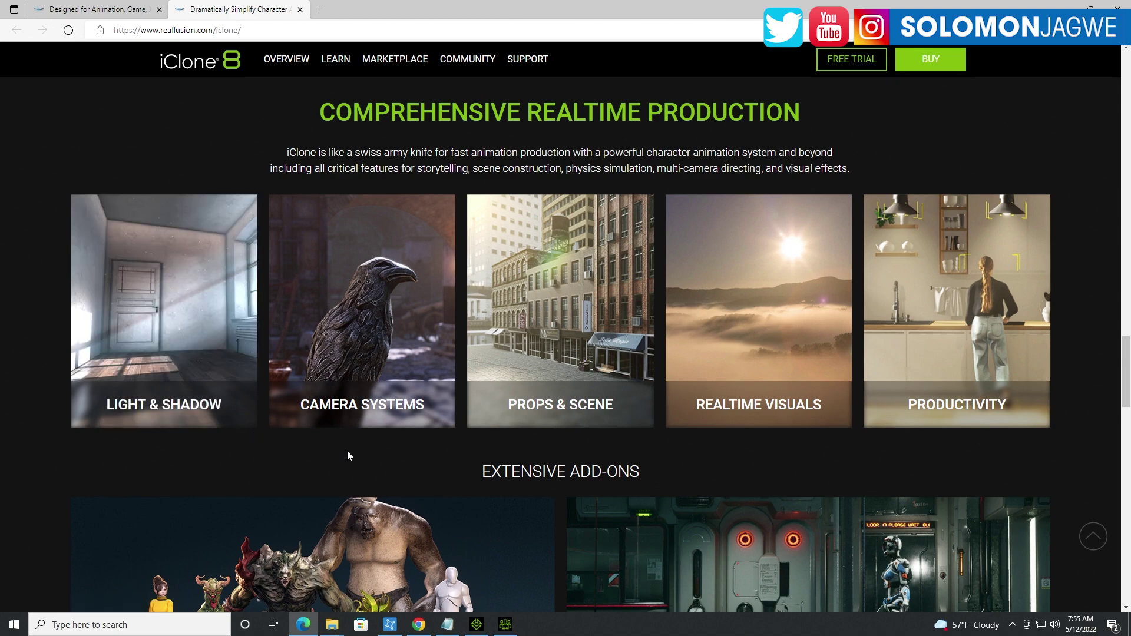
{"action": "scroll", "coordinate": [725, 427], "scroll_direction": "down", "scroll_amount": 10}
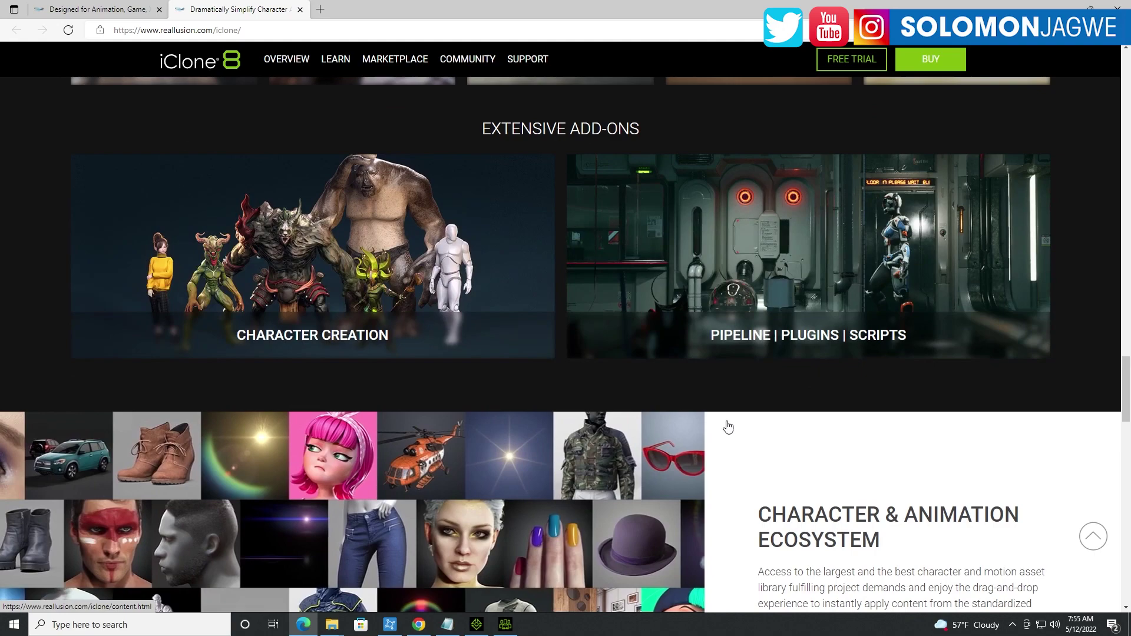
{"action": "scroll", "coordinate": [740, 423], "scroll_direction": "down", "scroll_amount": 8}
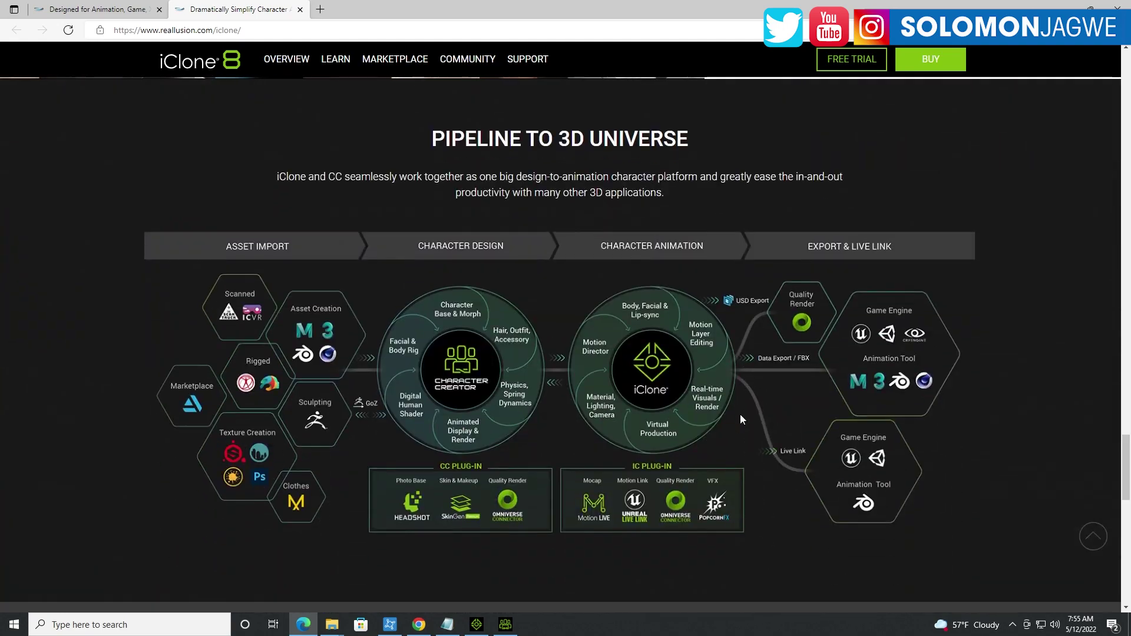
{"action": "scroll", "coordinate": [751, 411], "scroll_direction": "down", "scroll_amount": 8}
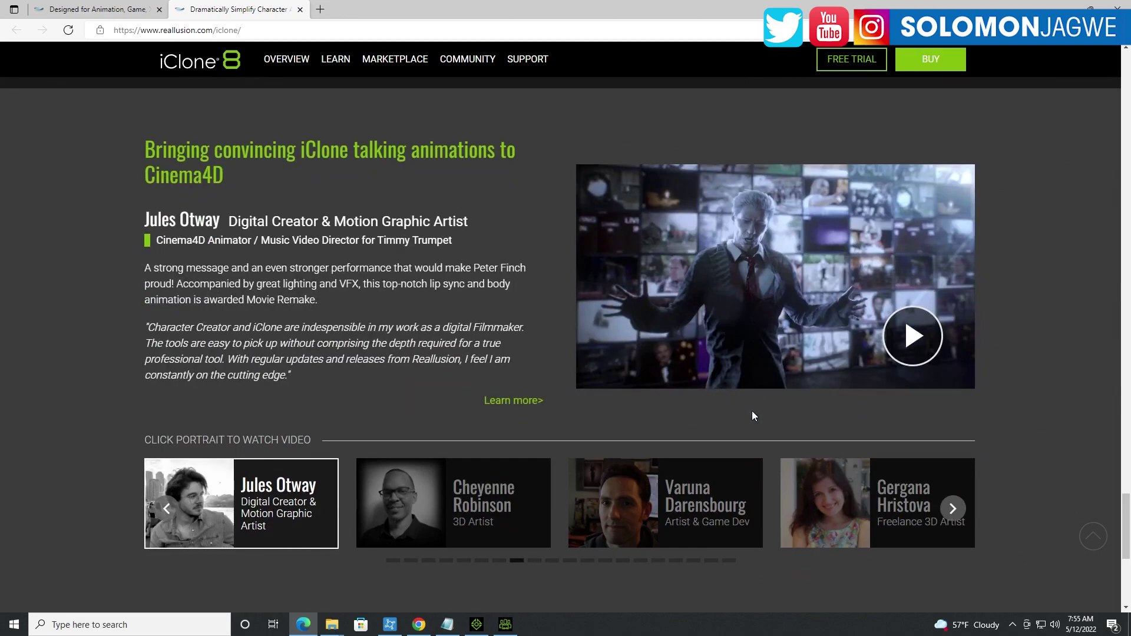
{"action": "scroll", "coordinate": [751, 411], "scroll_direction": "down", "scroll_amount": 3}
{"action": "scroll", "coordinate": [751, 411], "scroll_direction": "up", "scroll_amount": 20}
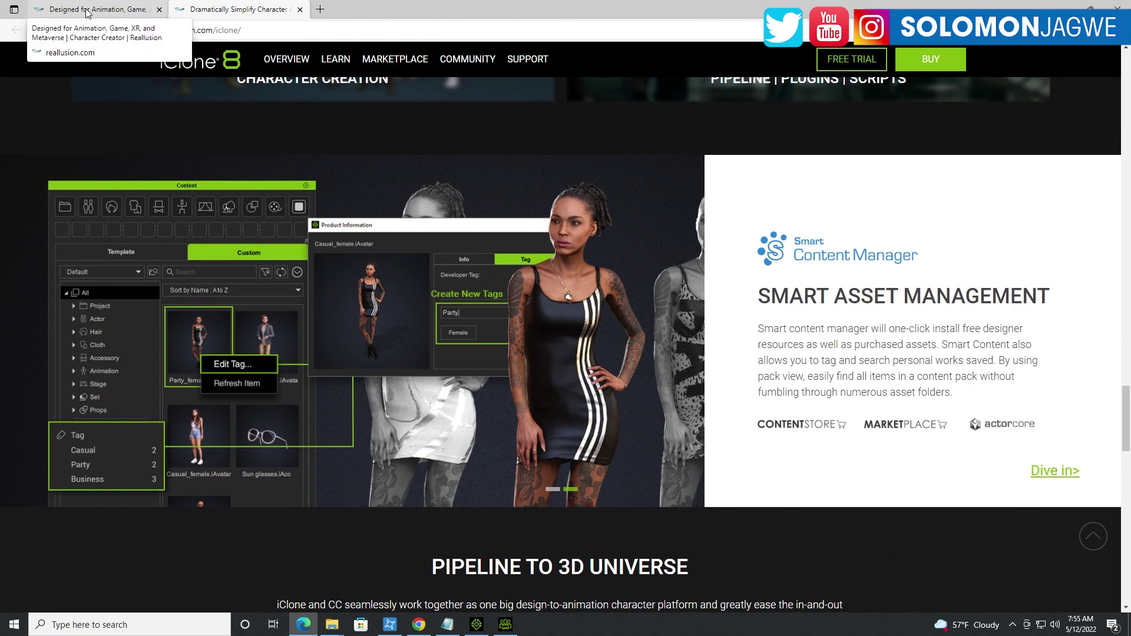
Step: Switch to the Character Creator 4 page and scroll to the 'Characterize Any Actor to CC' section
{"action": "left_click", "coordinate": [86, 10]}
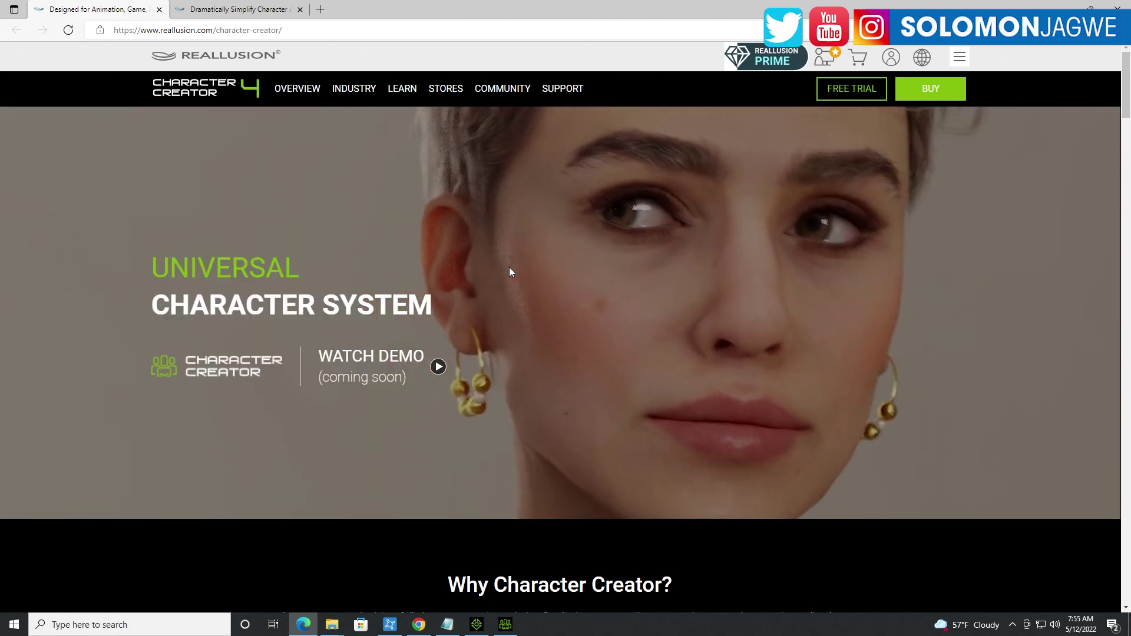
{"action": "scroll", "coordinate": [509, 272], "scroll_direction": "down", "scroll_amount": 2}
{"action": "scroll", "coordinate": [509, 268], "scroll_direction": "down", "scroll_amount": 8}
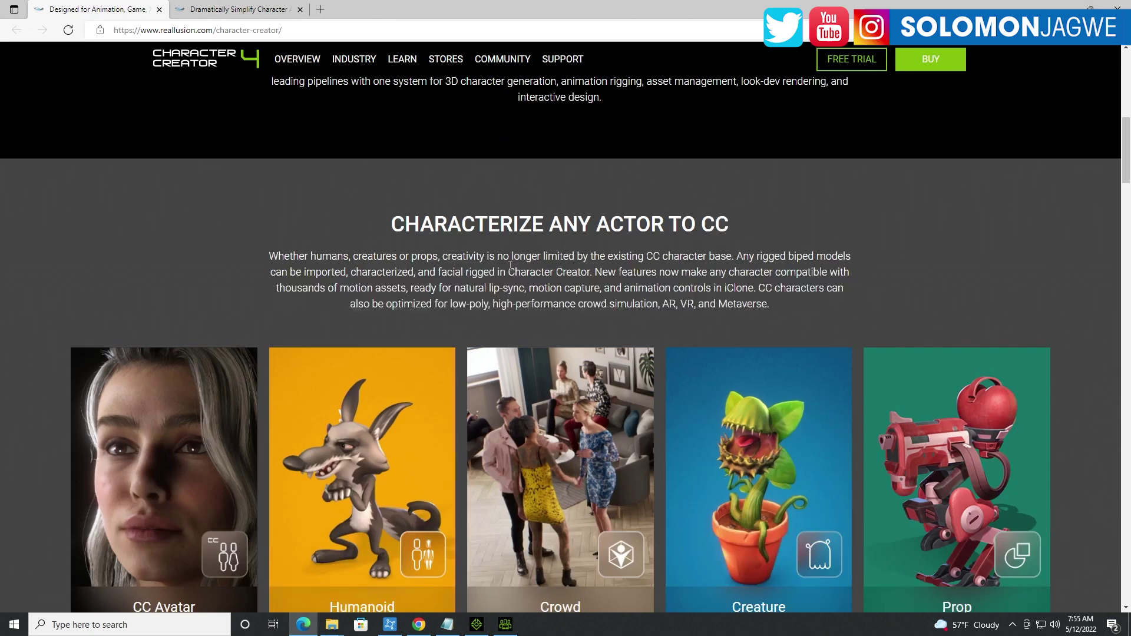
{"action": "scroll", "coordinate": [511, 265], "scroll_direction": "down", "scroll_amount": 1}
{"action": "scroll", "coordinate": [512, 264], "scroll_direction": "down", "scroll_amount": 4}
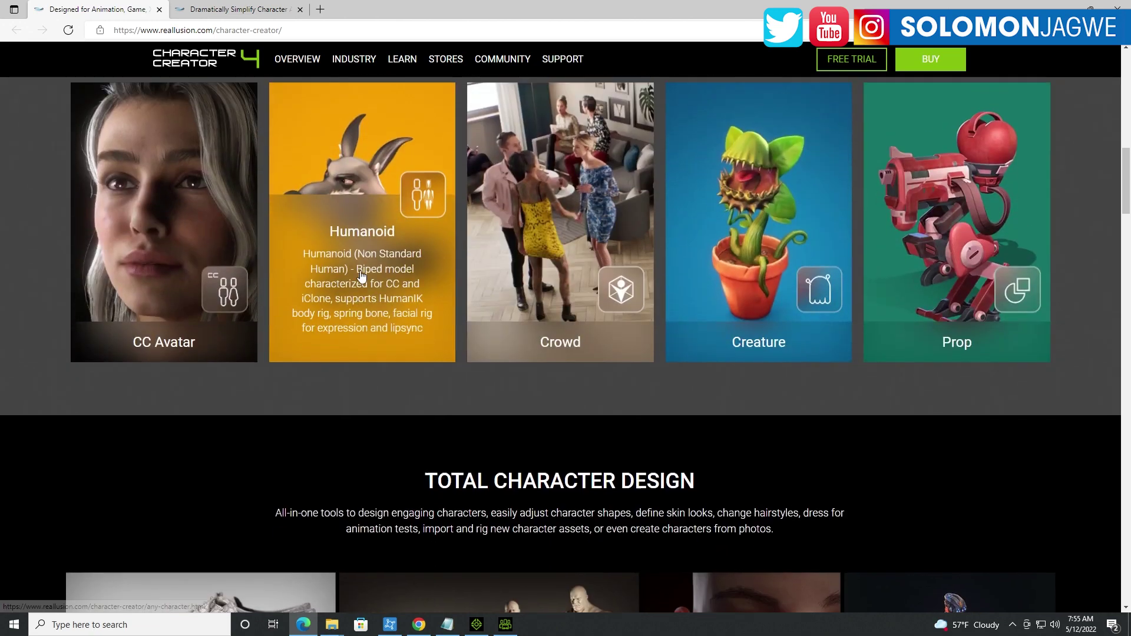
{"action": "scroll", "coordinate": [414, 356], "scroll_direction": "up", "scroll_amount": 3}
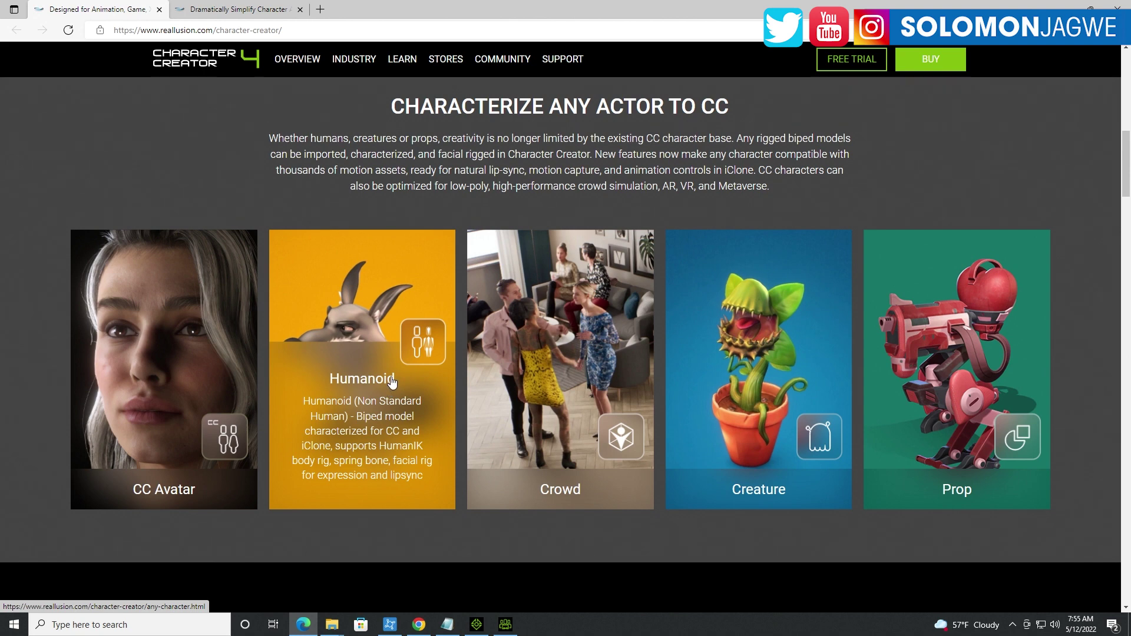
Step: Read the descriptions on the CC Avatar, Humanoid, Crowd and Creature cards
{"action": "mouse_move", "coordinate": [205, 403]}
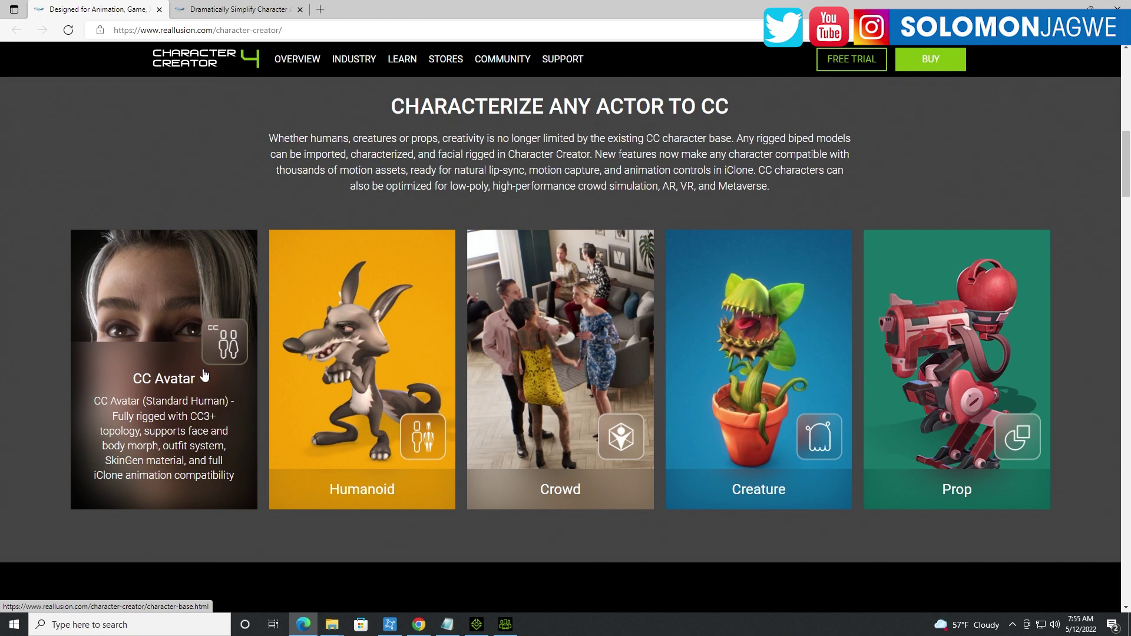
{"action": "mouse_move", "coordinate": [695, 380]}
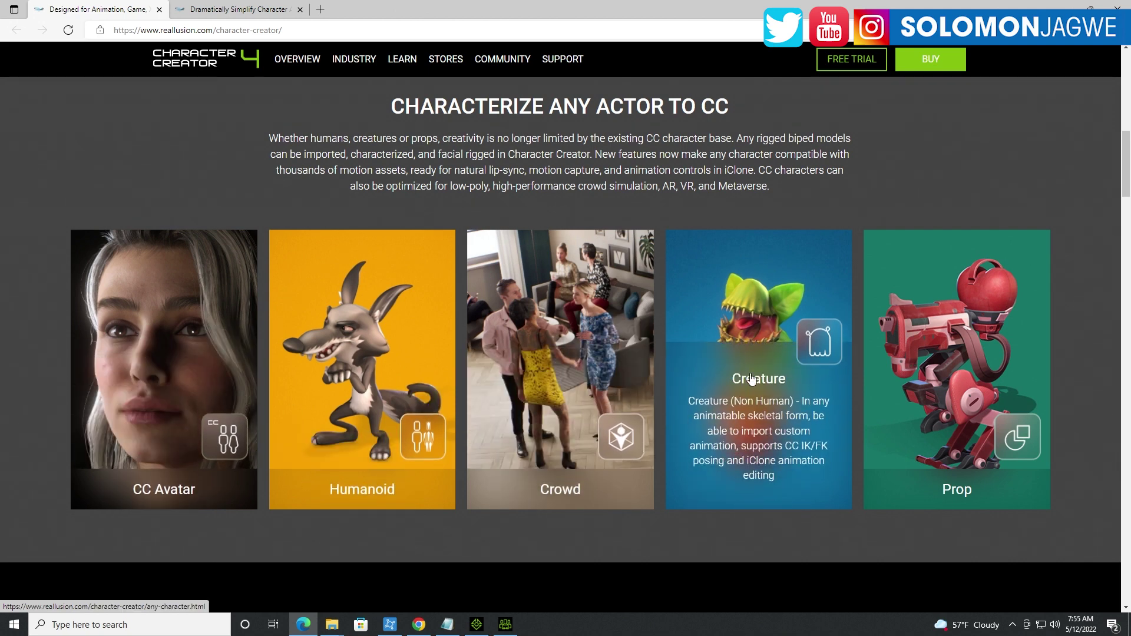
{"action": "mouse_move", "coordinate": [583, 406]}
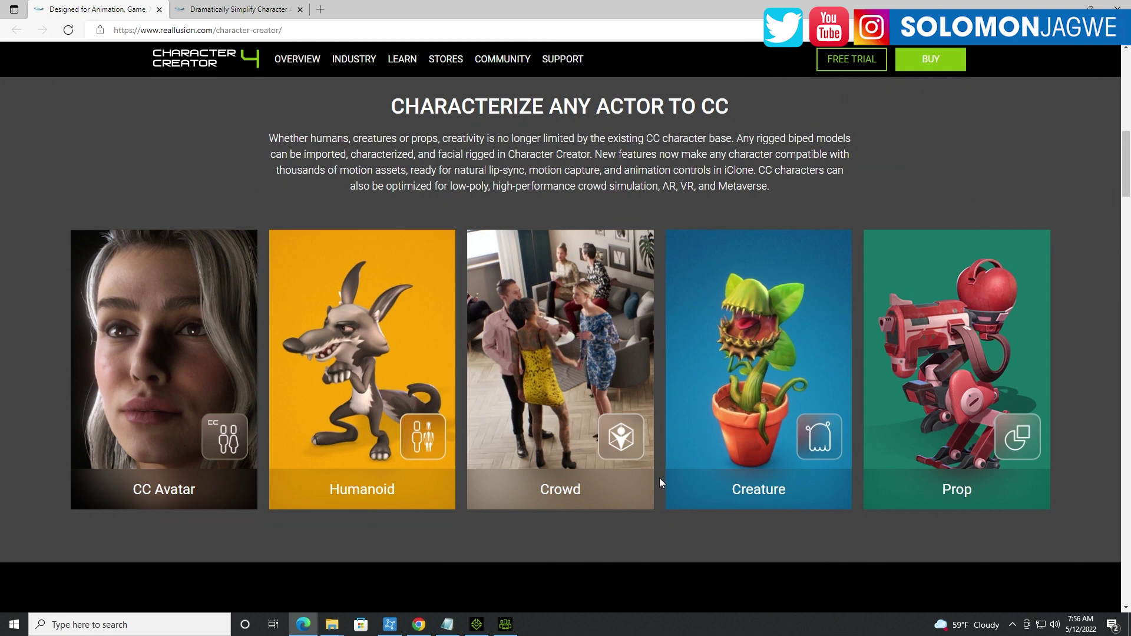
{"action": "mouse_move", "coordinate": [381, 347]}
{"action": "mouse_move", "coordinate": [386, 277]}
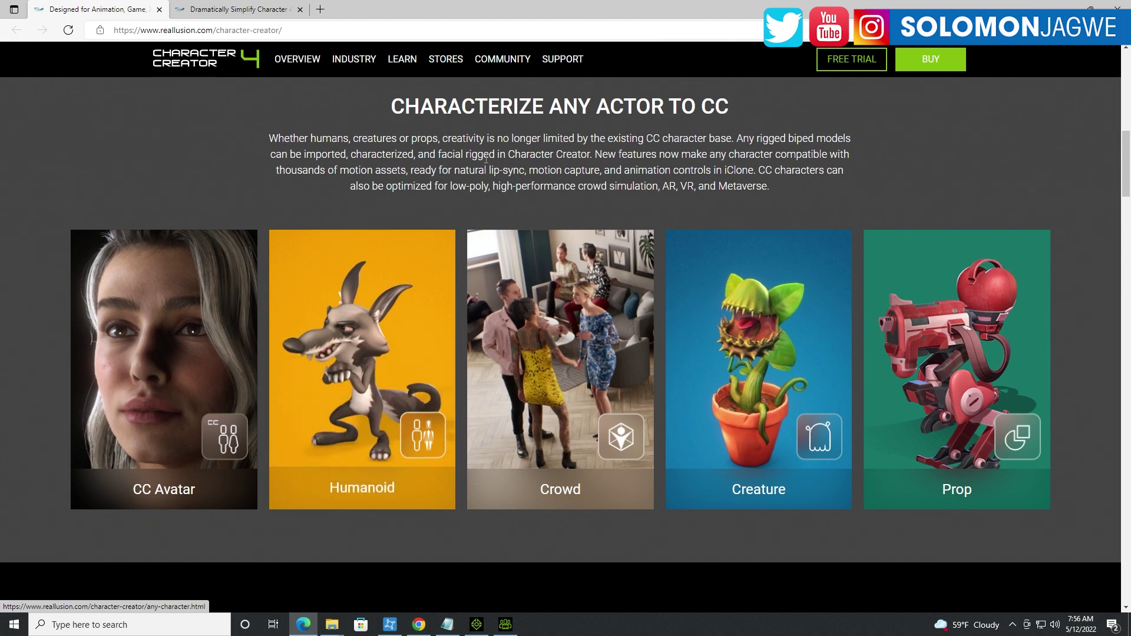
{"action": "mouse_move", "coordinate": [416, 290]}
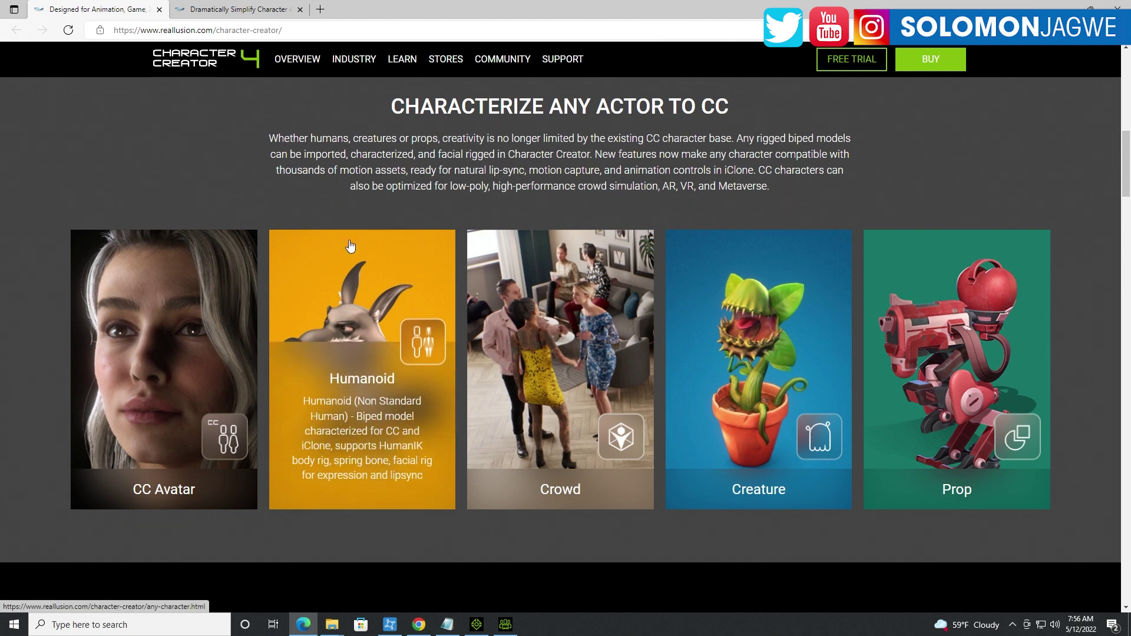
Step: Scroll down through the Character Creator 4 feature sections
{"action": "scroll", "coordinate": [524, 171], "scroll_direction": "down", "scroll_amount": 8}
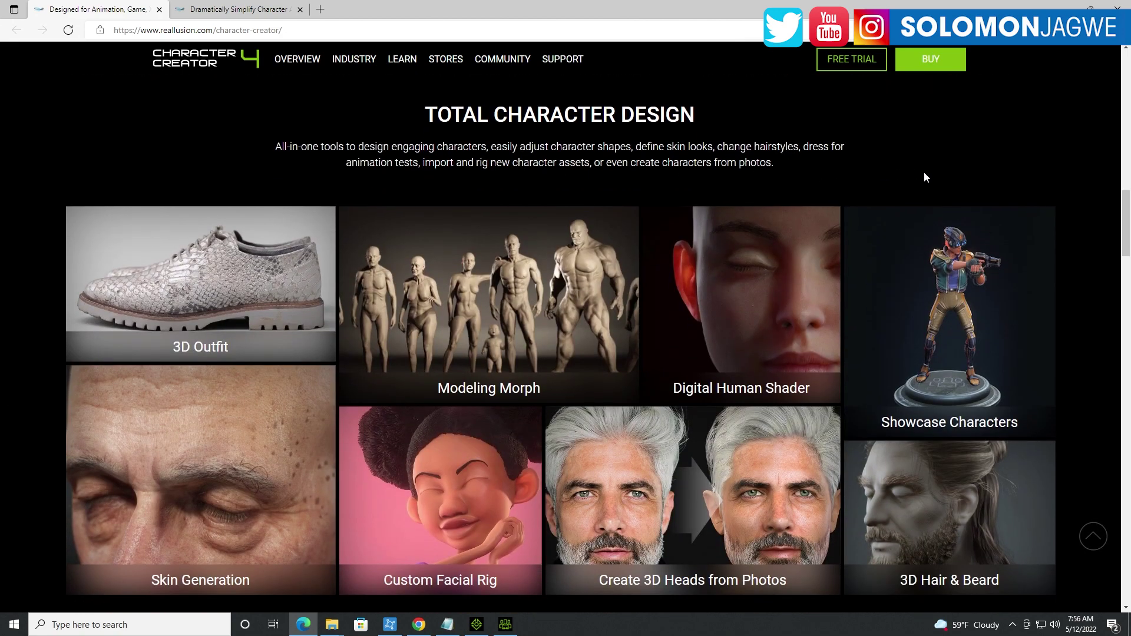
{"action": "scroll", "coordinate": [924, 177], "scroll_direction": "down", "scroll_amount": 1}
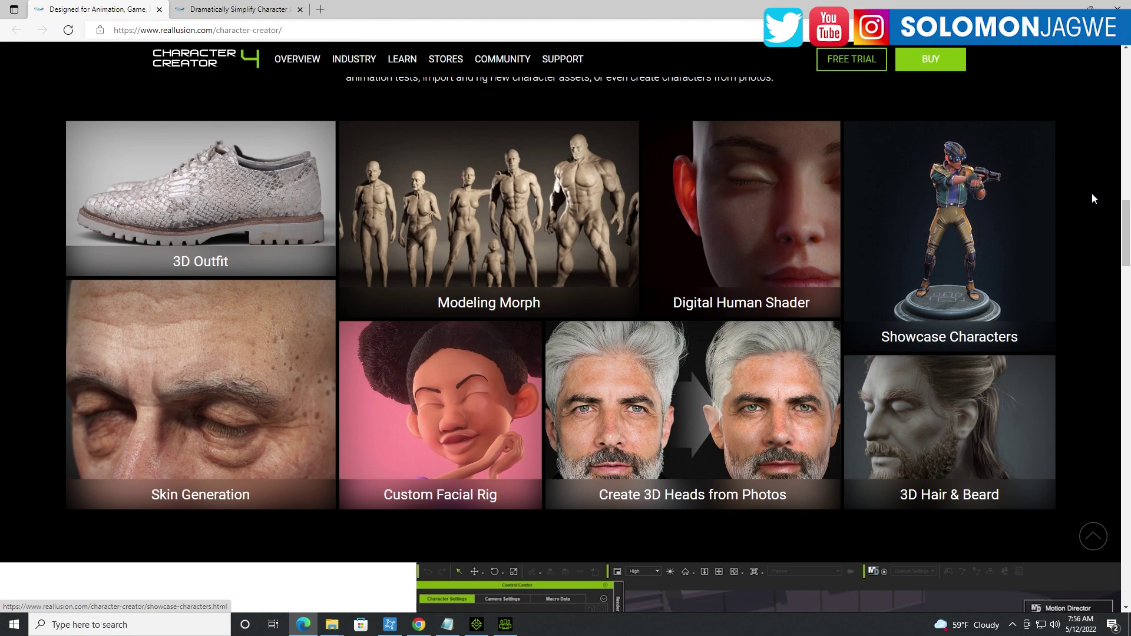
{"action": "scroll", "coordinate": [1089, 194], "scroll_direction": "down", "scroll_amount": 5}
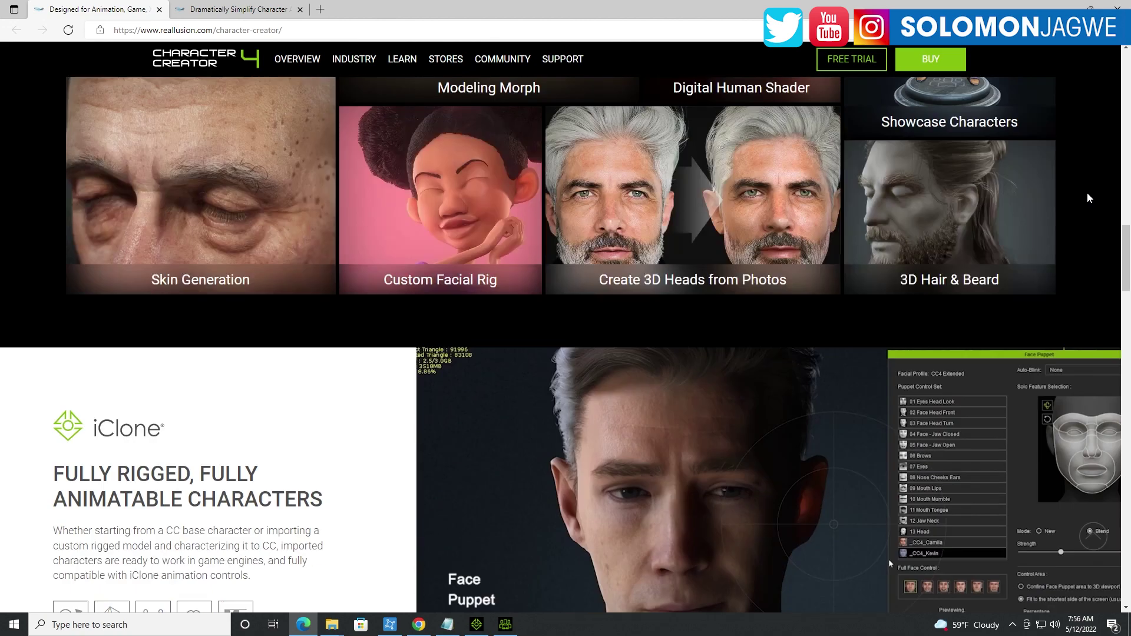
{"action": "scroll", "coordinate": [1085, 192], "scroll_direction": "down", "scroll_amount": 1}
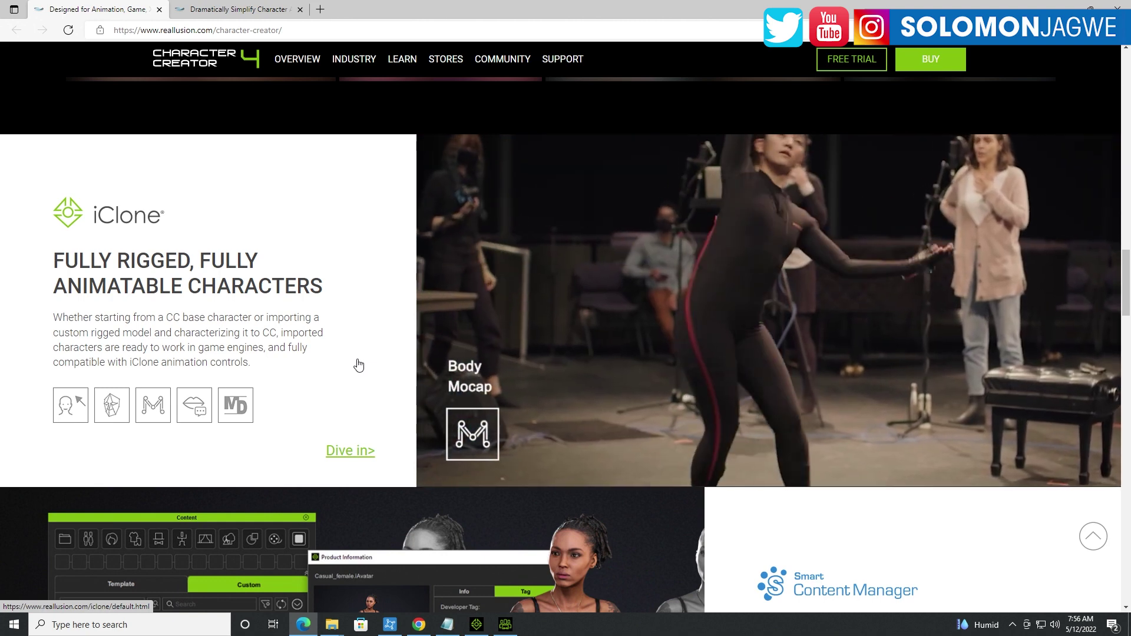
{"action": "scroll", "coordinate": [394, 352], "scroll_direction": "down", "scroll_amount": 1}
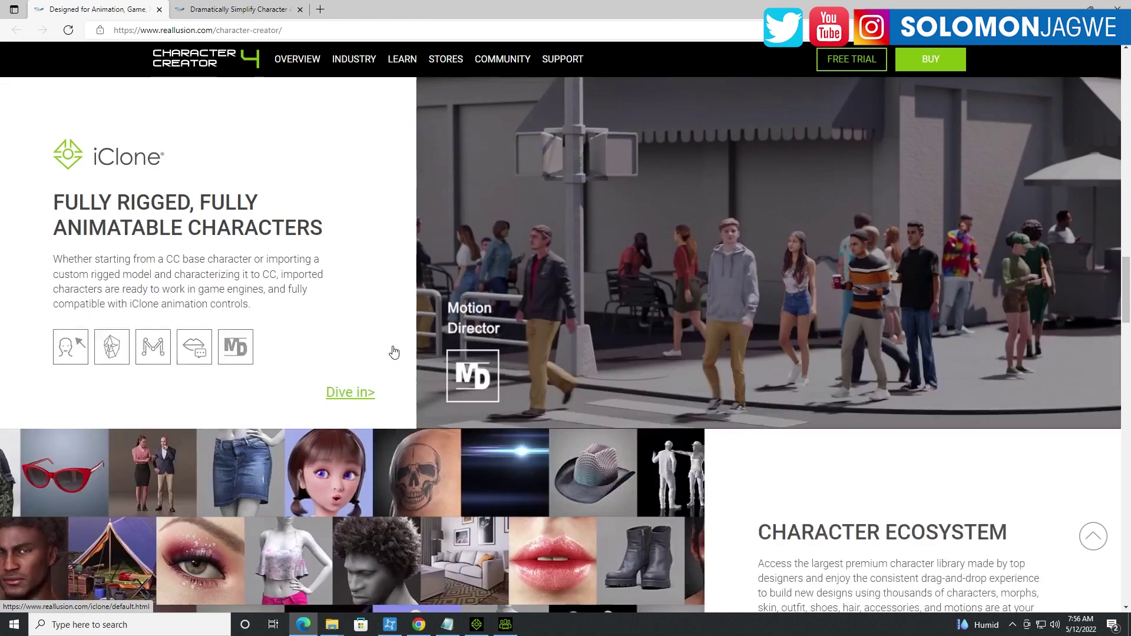
{"action": "scroll", "coordinate": [394, 353], "scroll_direction": "down", "scroll_amount": 5}
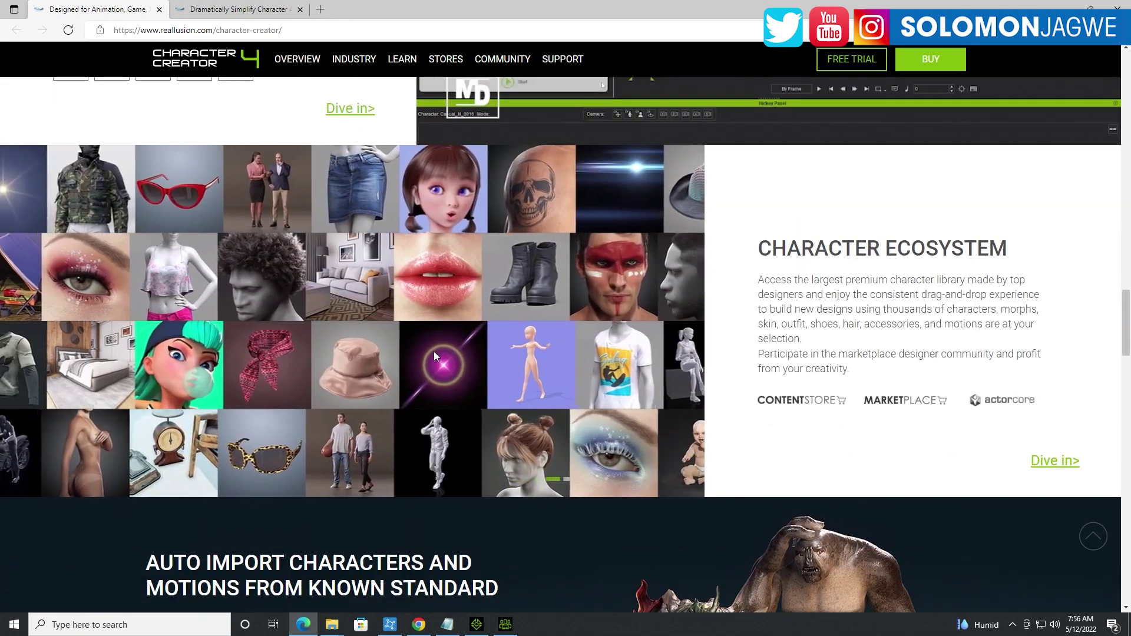
{"action": "scroll", "coordinate": [434, 353], "scroll_direction": "down", "scroll_amount": 6}
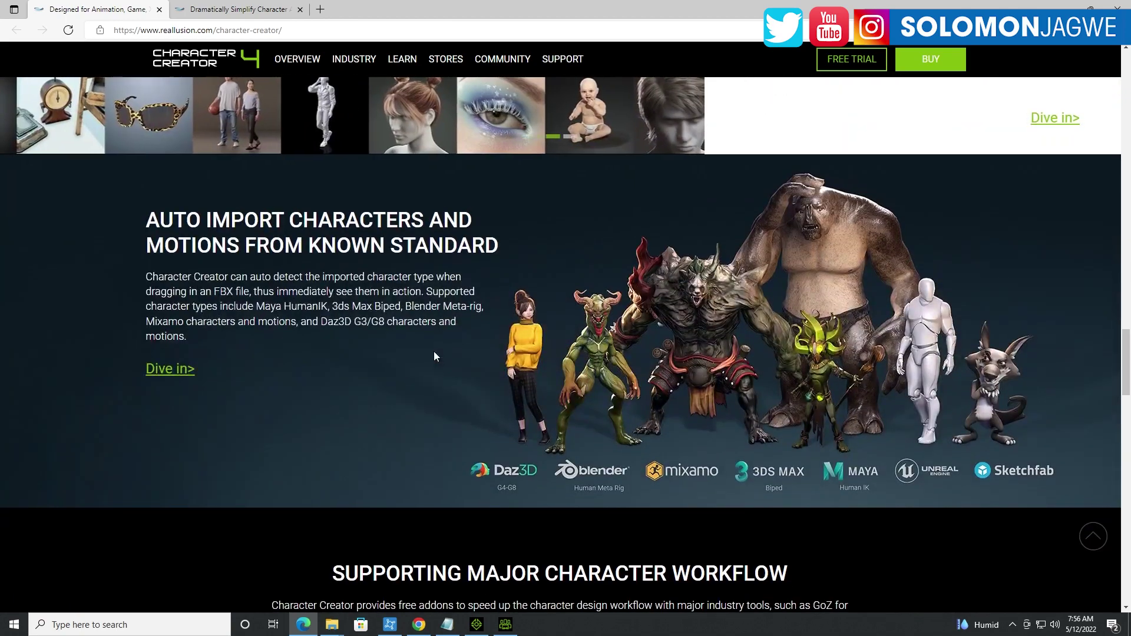
{"action": "scroll", "coordinate": [437, 352], "scroll_direction": "down", "scroll_amount": 4}
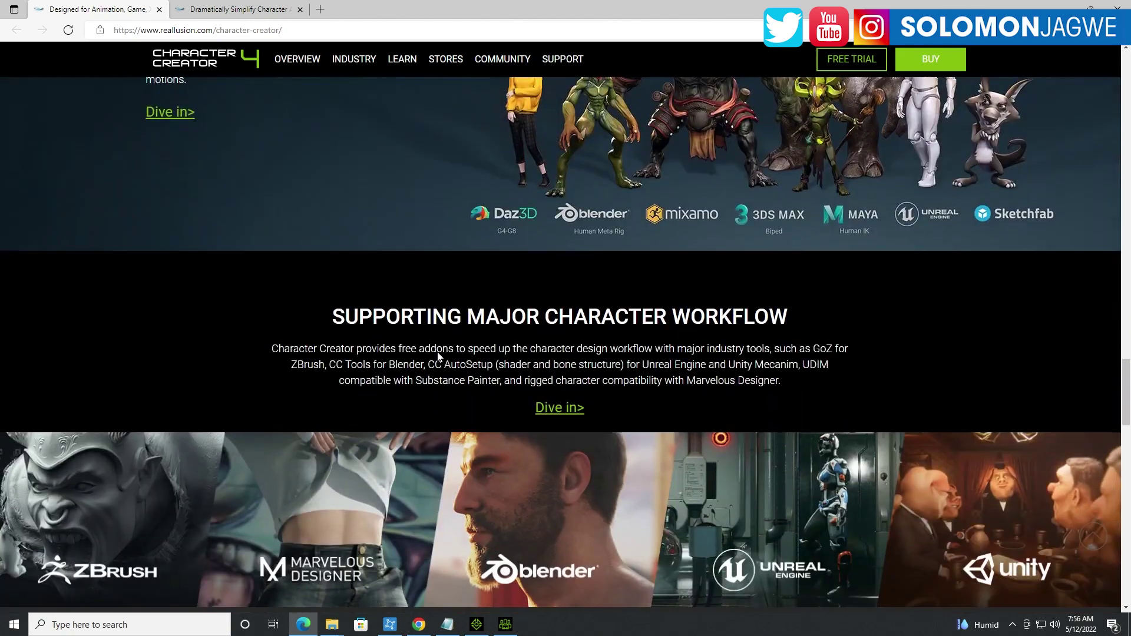
{"action": "scroll", "coordinate": [441, 350], "scroll_direction": "down", "scroll_amount": 4}
{"action": "scroll", "coordinate": [441, 350], "scroll_direction": "down", "scroll_amount": 5}
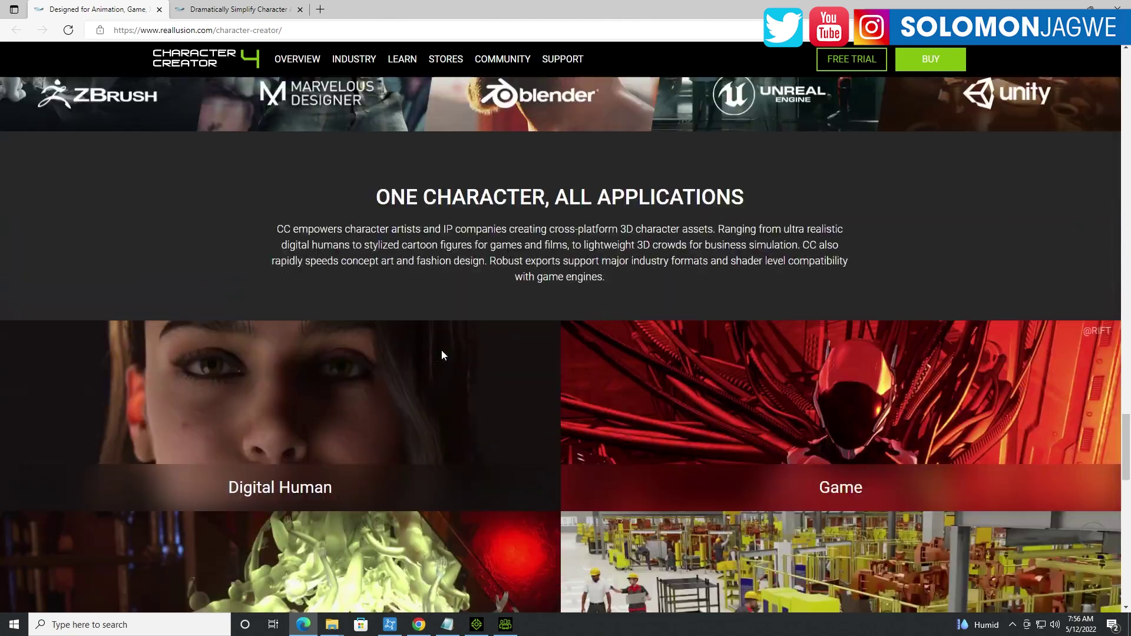
{"action": "scroll", "coordinate": [438, 344], "scroll_direction": "down", "scroll_amount": 4}
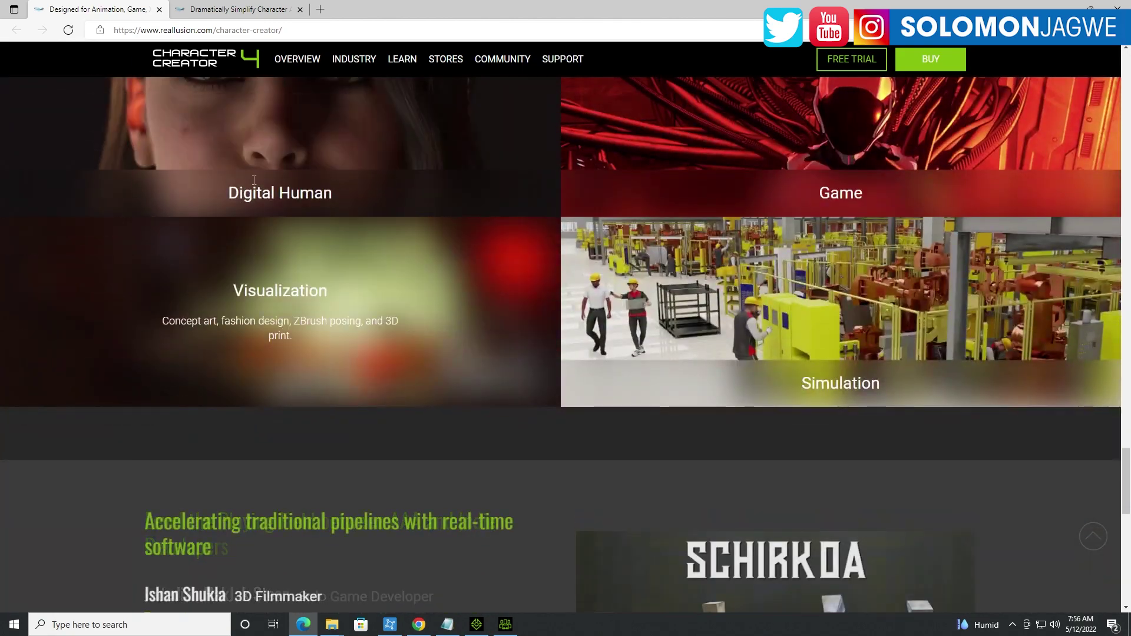
Step: Move between the iClone 8 and CC4 tabs, ending on iClone 8's 'Character & Animation Ecosystem' section
{"action": "left_click", "coordinate": [239, 10]}
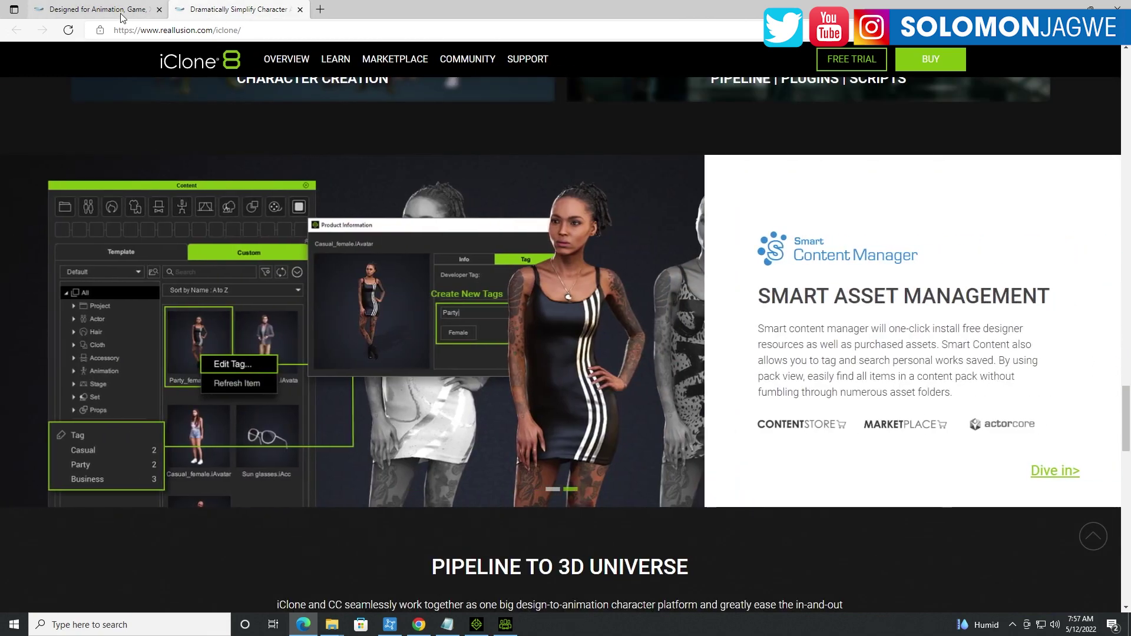
{"action": "left_click", "coordinate": [120, 13]}
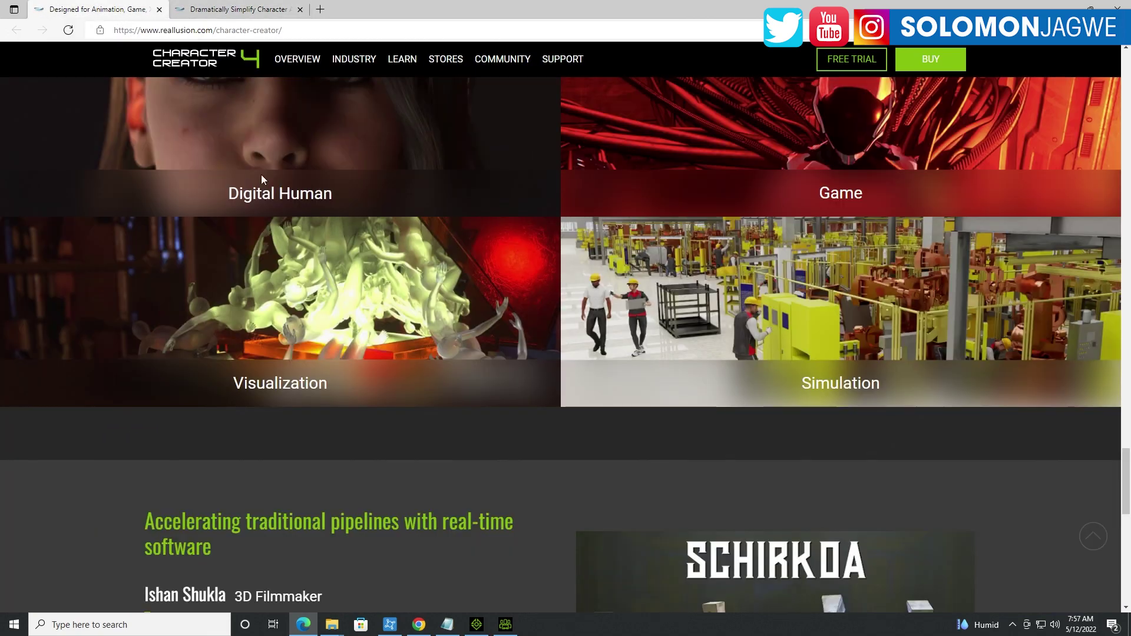
{"action": "scroll", "coordinate": [451, 350], "scroll_direction": "up", "scroll_amount": 6}
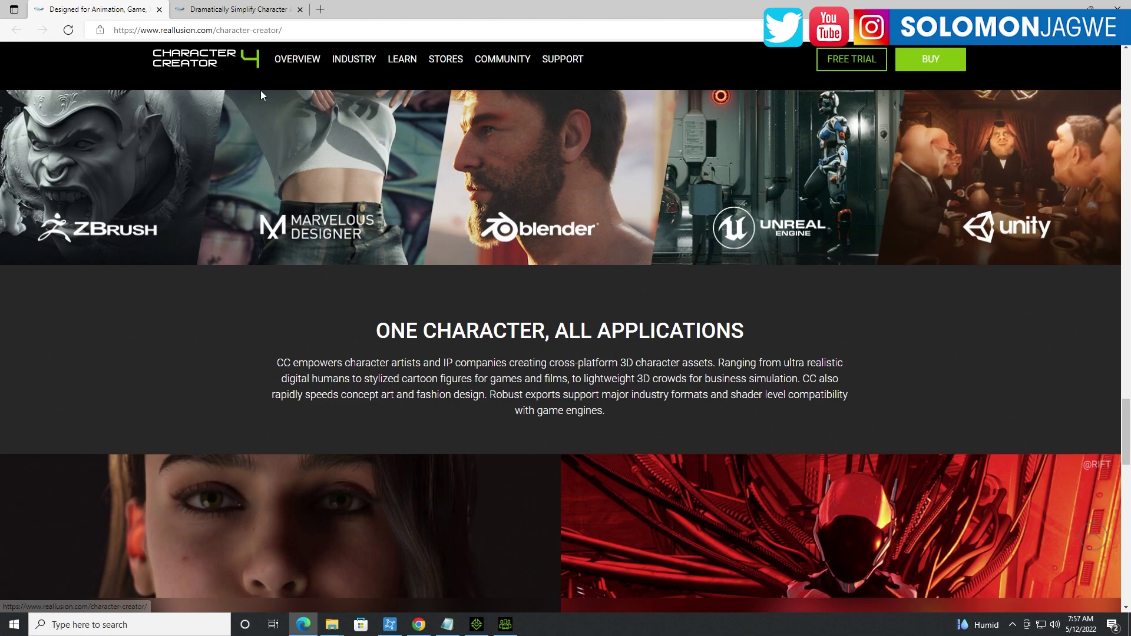
{"action": "scroll", "coordinate": [509, 387], "scroll_direction": "down", "scroll_amount": 6}
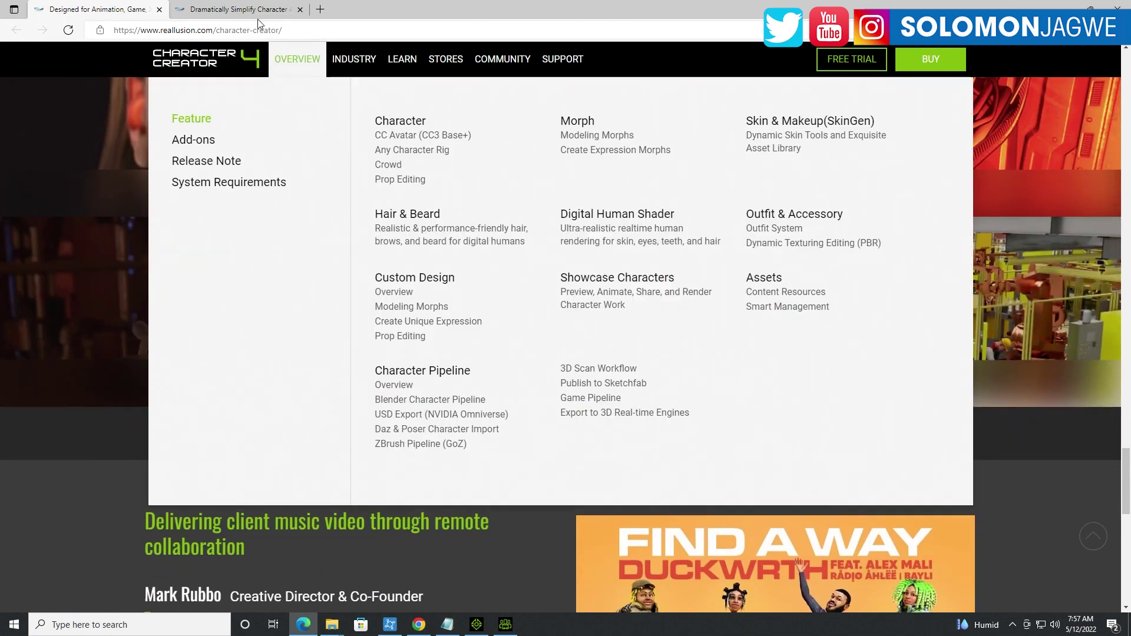
{"action": "left_click", "coordinate": [239, 9]}
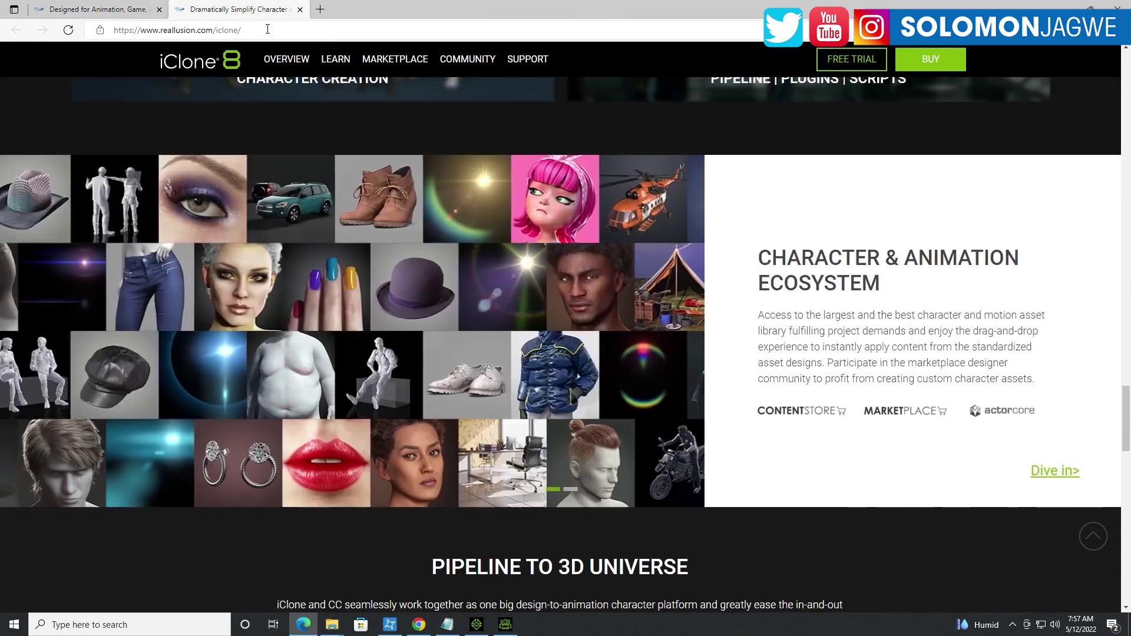
{"action": "mouse_move", "coordinate": [286, 59]}
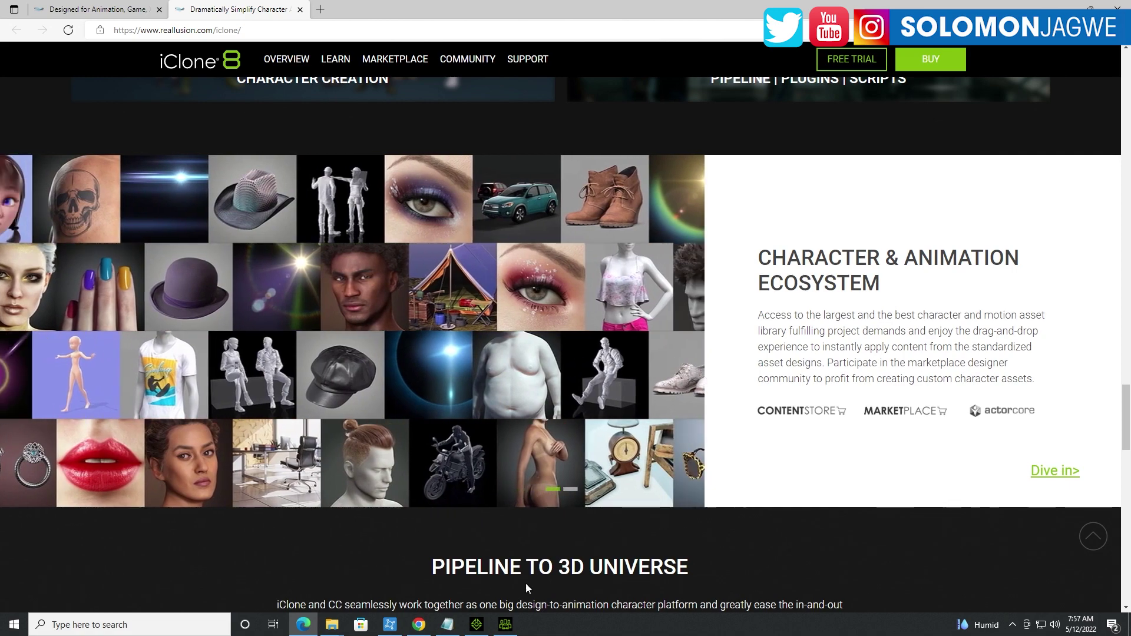
Step: Bring up Character Creator 4 with 4. Coyote.ccProject and scrub its motion to frame 105
{"action": "left_click", "coordinate": [505, 626]}
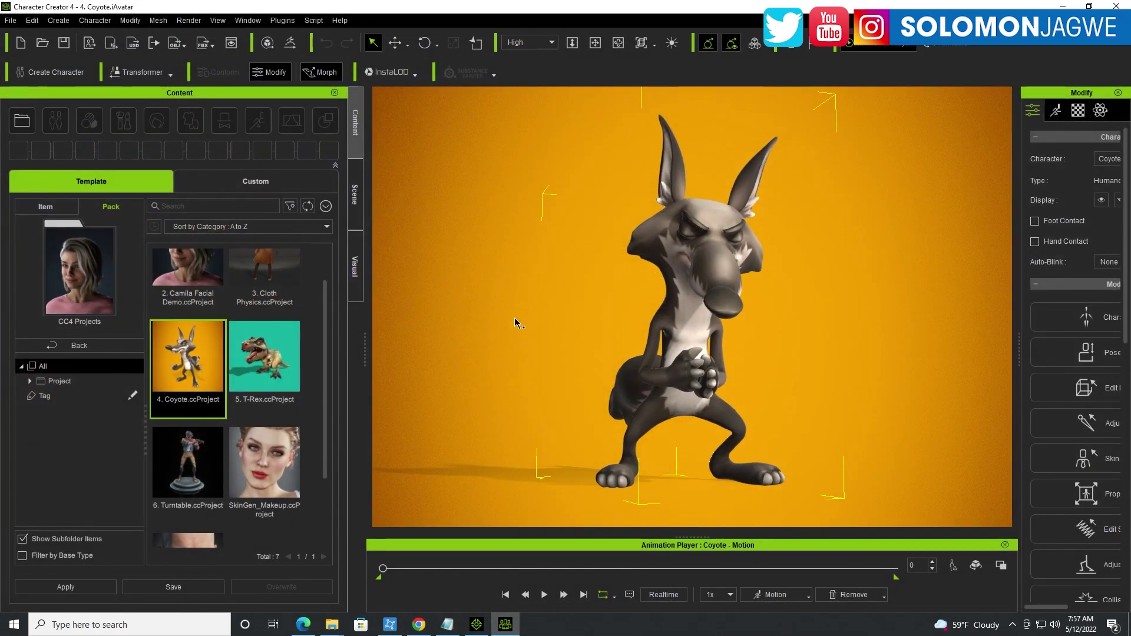
{"action": "scroll", "coordinate": [312, 309], "scroll_direction": "up", "scroll_amount": 2}
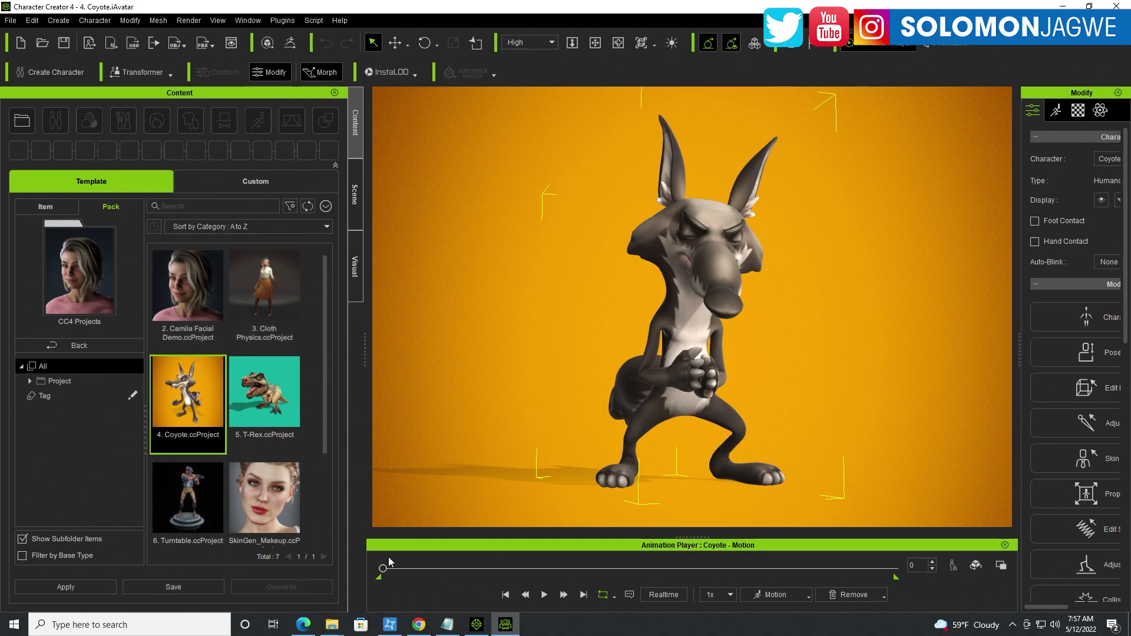
{"action": "left_click_drag", "start_coordinate": [383, 570], "coordinate": [651, 579]}
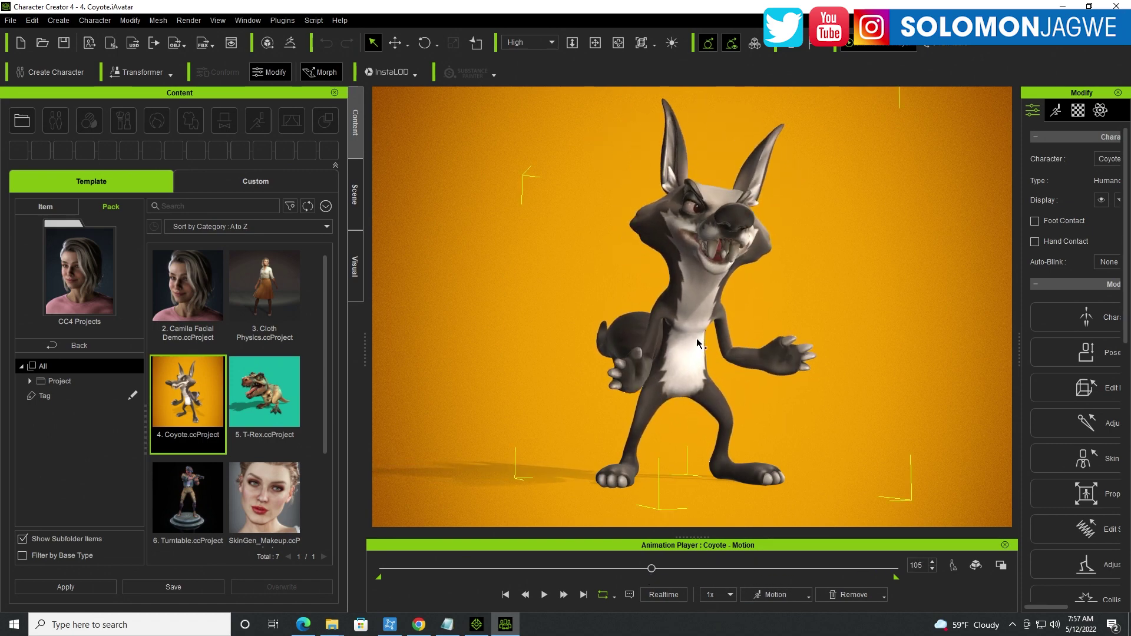
Step: Play the Coyote motion to frame 150, and close Export Settings with Max Texture Size kept at 2048x2048
{"action": "left_click", "coordinate": [545, 596]}
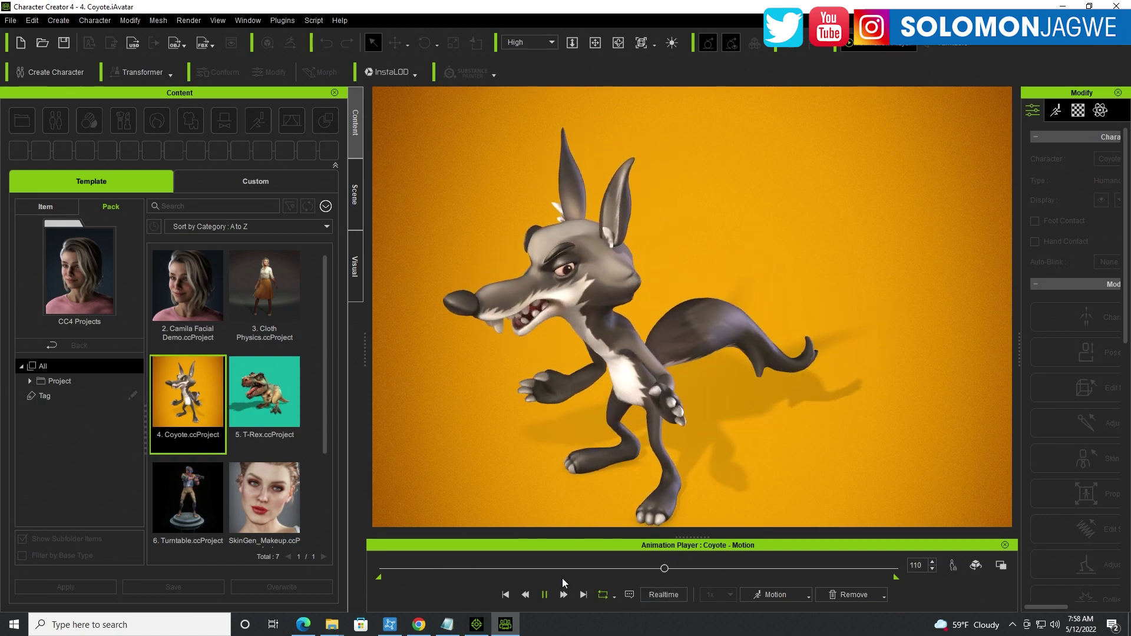
{"action": "left_click", "coordinate": [544, 594]}
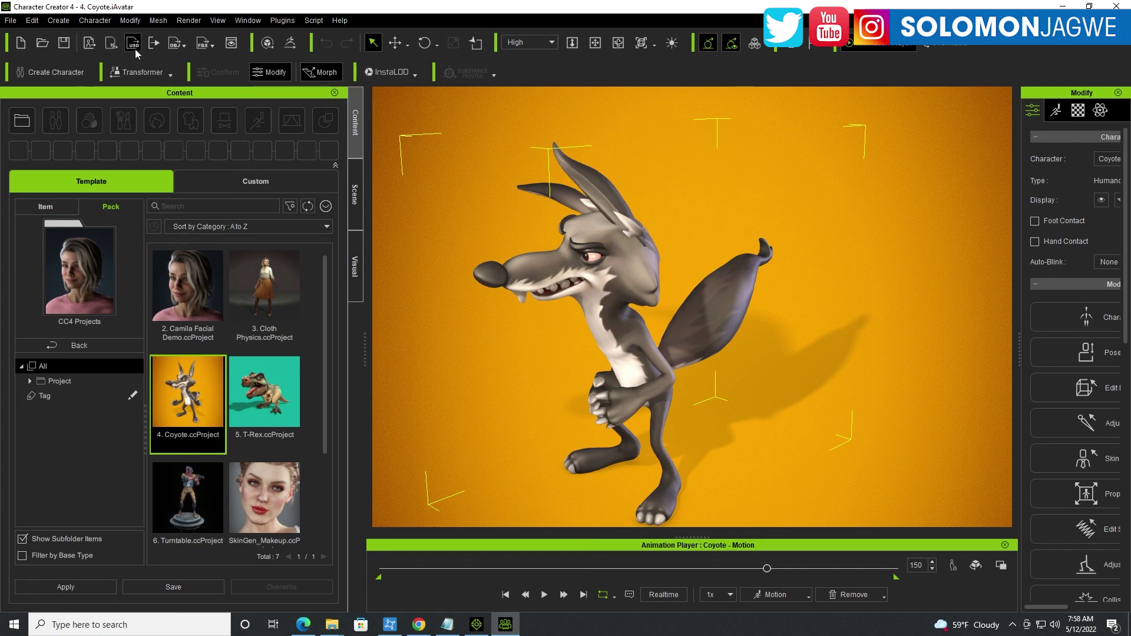
{"action": "left_click", "coordinate": [92, 47]}
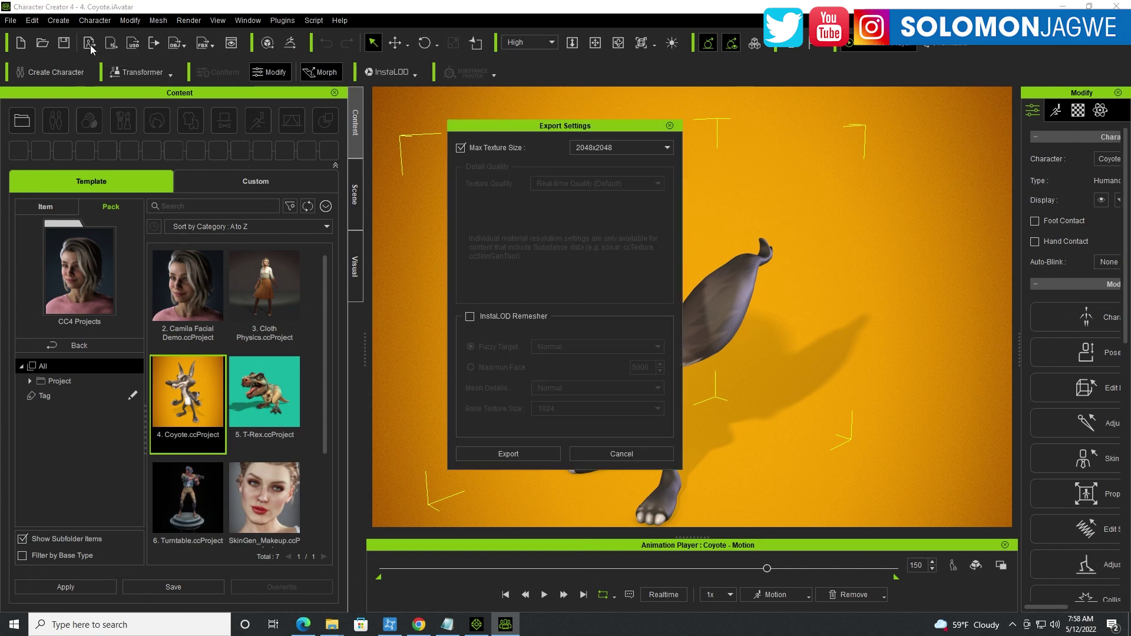
{"action": "left_click", "coordinate": [613, 148]}
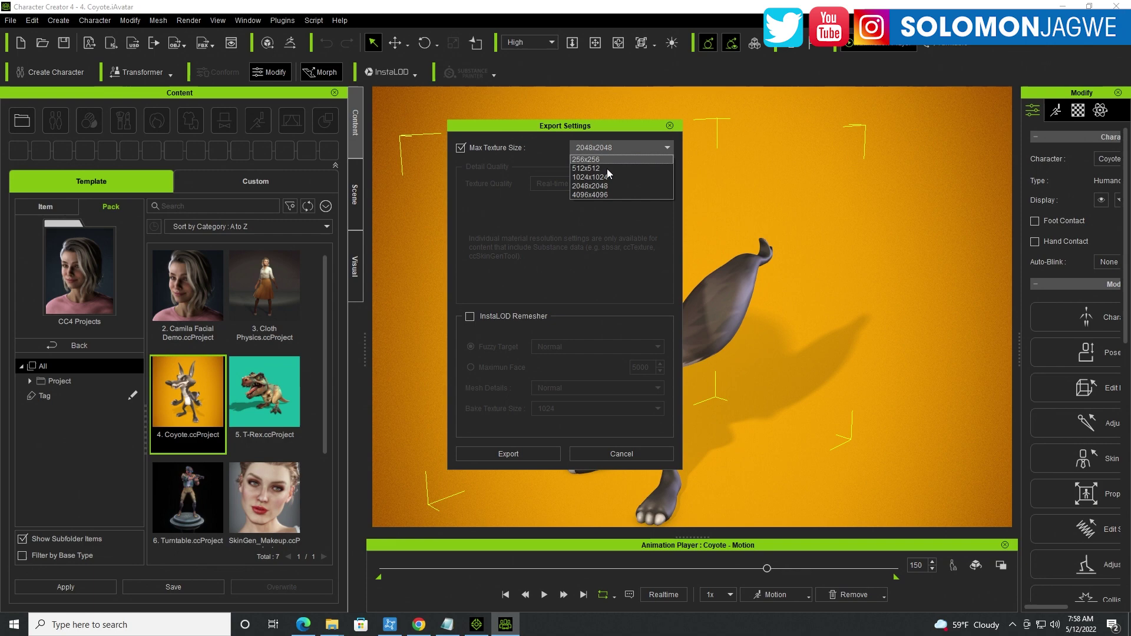
{"action": "left_click", "coordinate": [592, 208]}
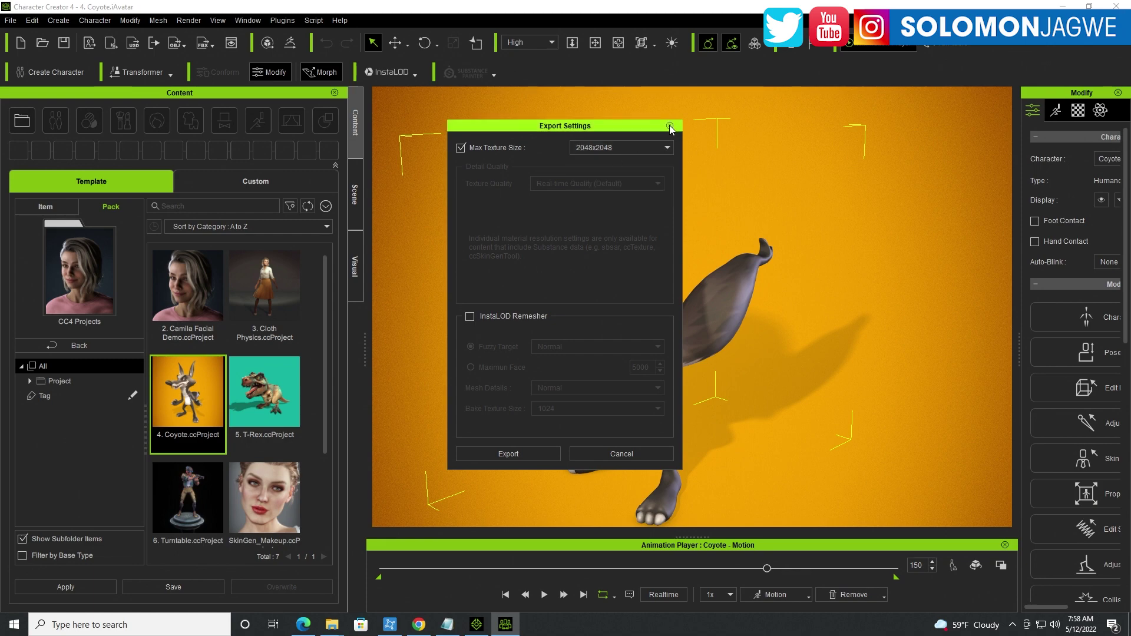
{"action": "left_click", "coordinate": [670, 125]}
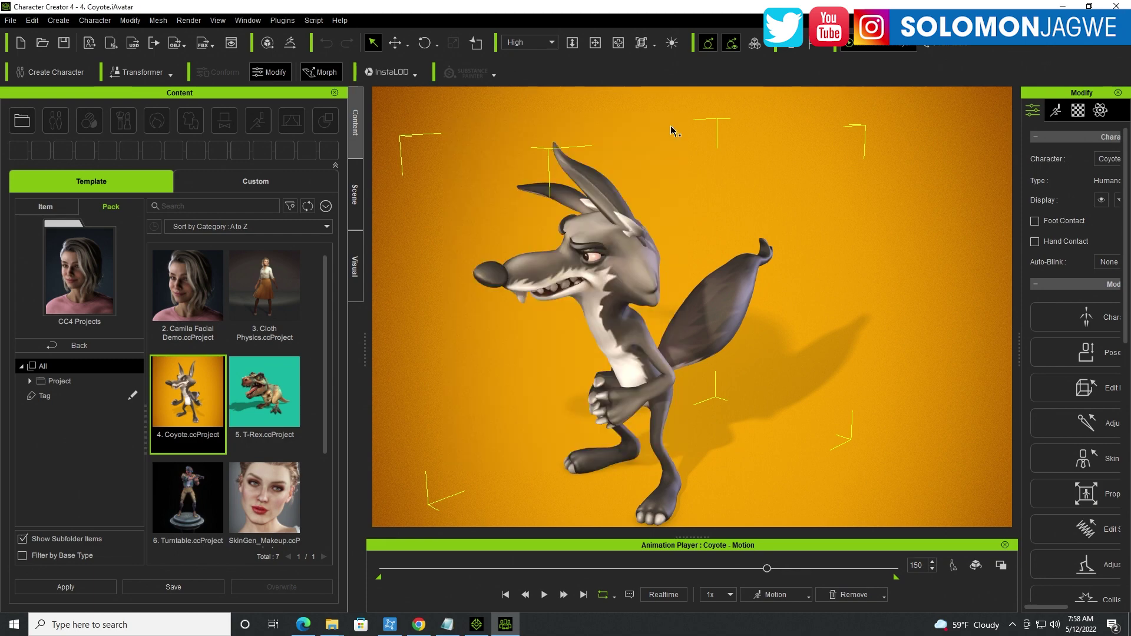
Step: Show the Coyote in iClone 8's Content library, selecting CC4's Camila Facial Demo between switches
{"action": "left_click", "coordinate": [486, 624]}
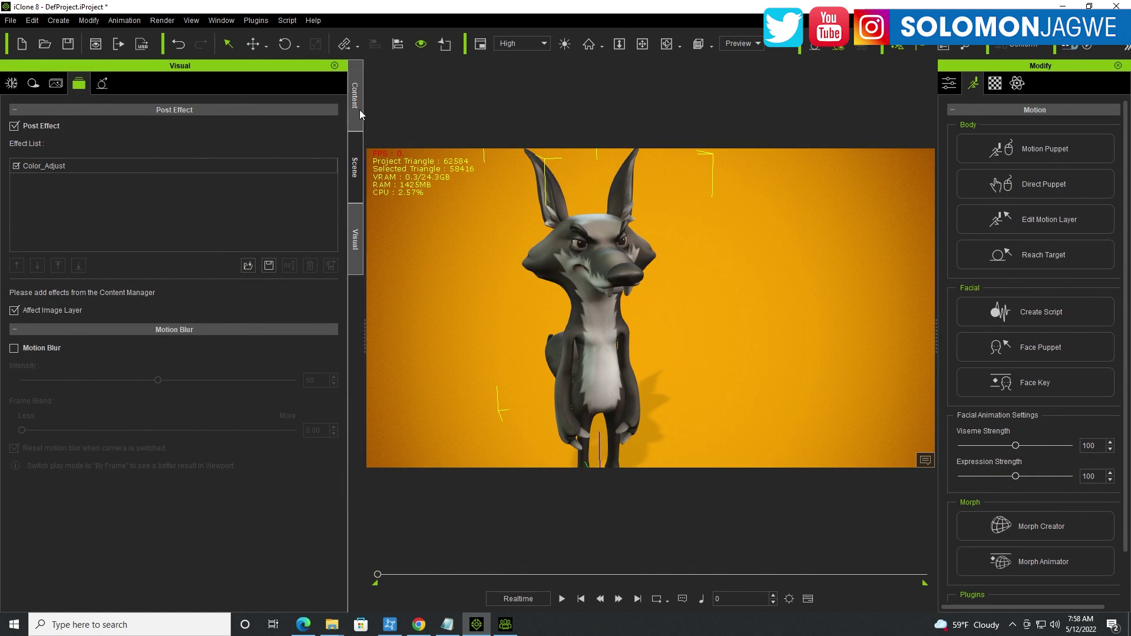
{"action": "left_click", "coordinate": [357, 108]}
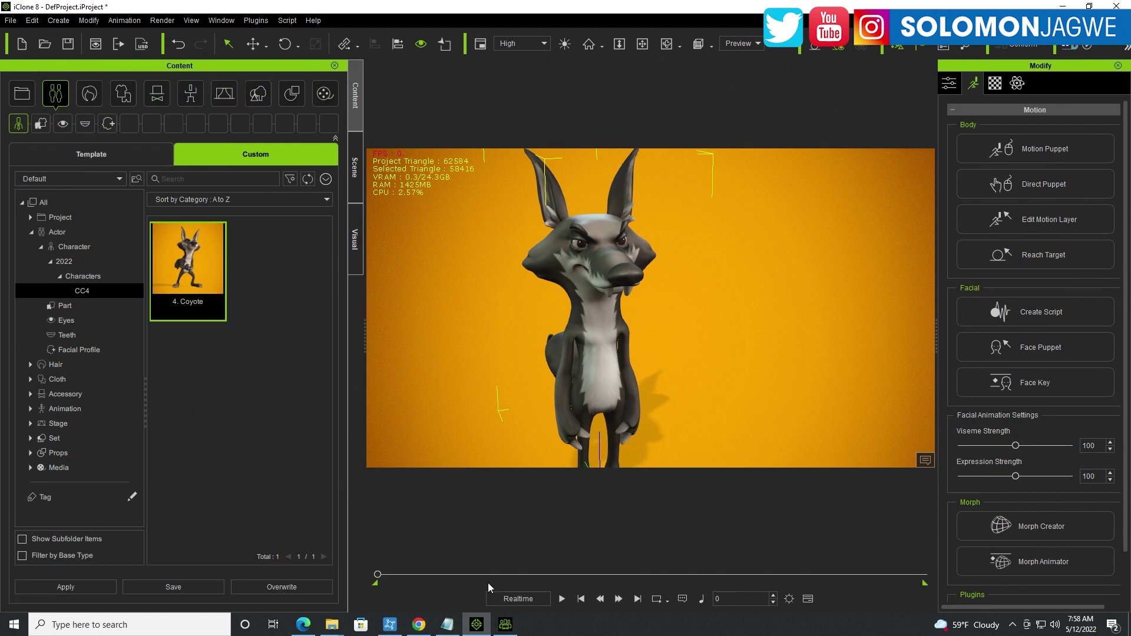
{"action": "left_click", "coordinate": [511, 629]}
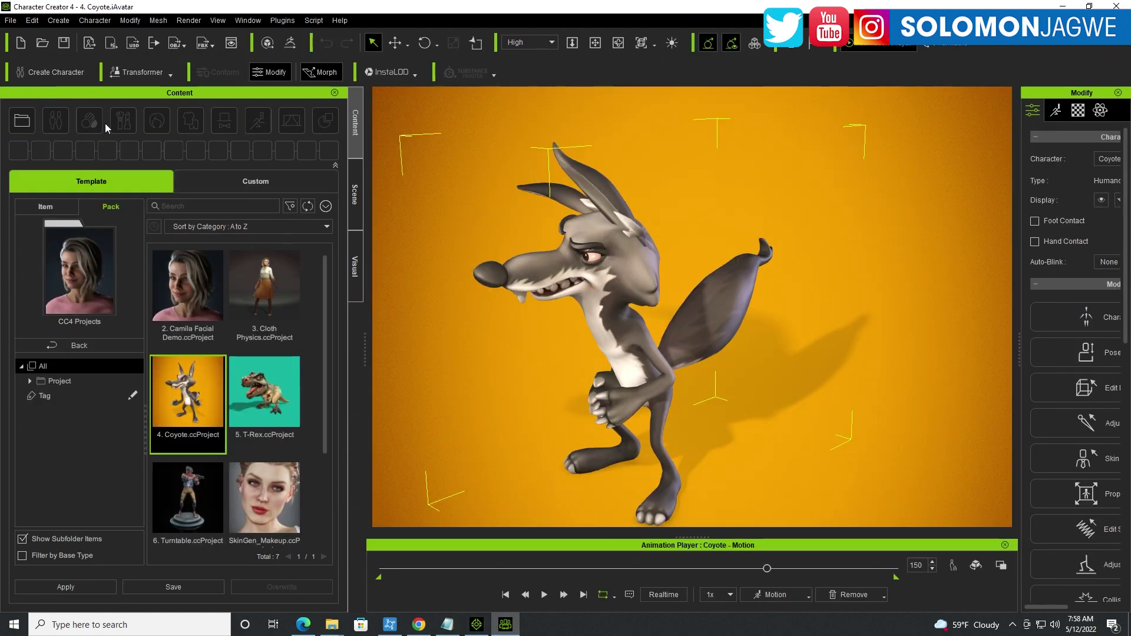
{"action": "left_click", "coordinate": [188, 318]}
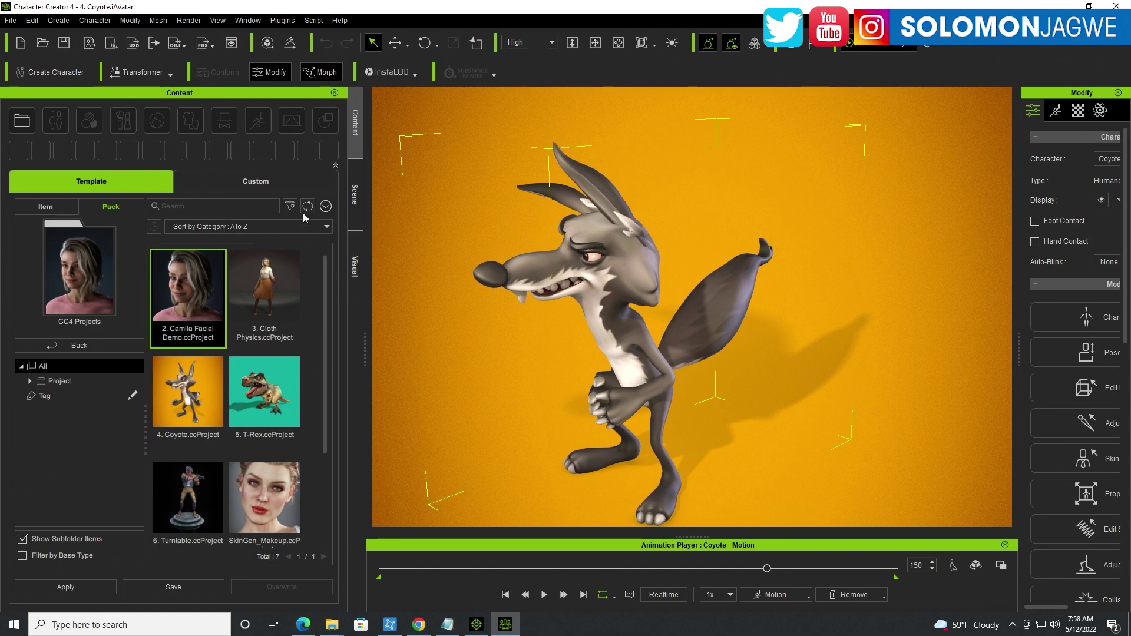
{"action": "left_click", "coordinate": [481, 627]}
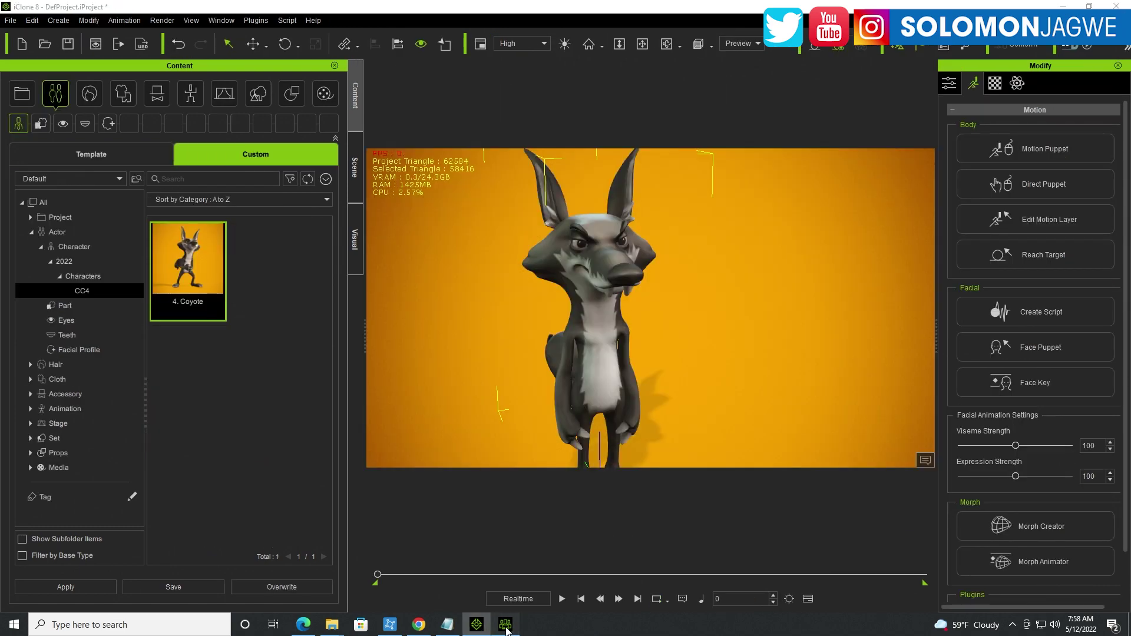
{"action": "left_click", "coordinate": [506, 628]}
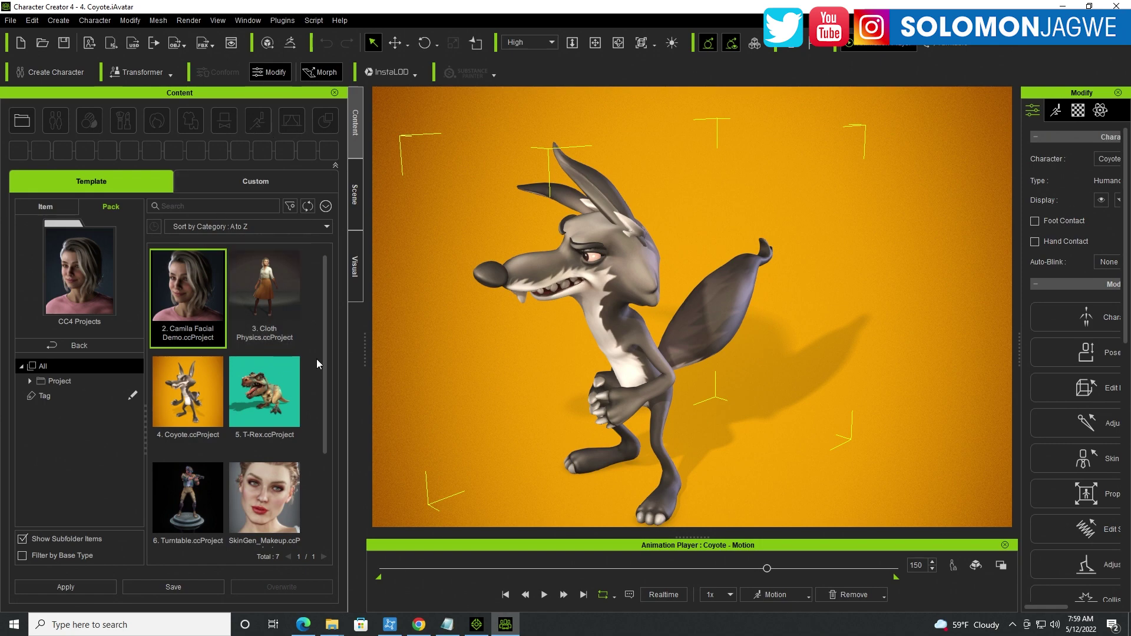
{"action": "left_click", "coordinate": [477, 624]}
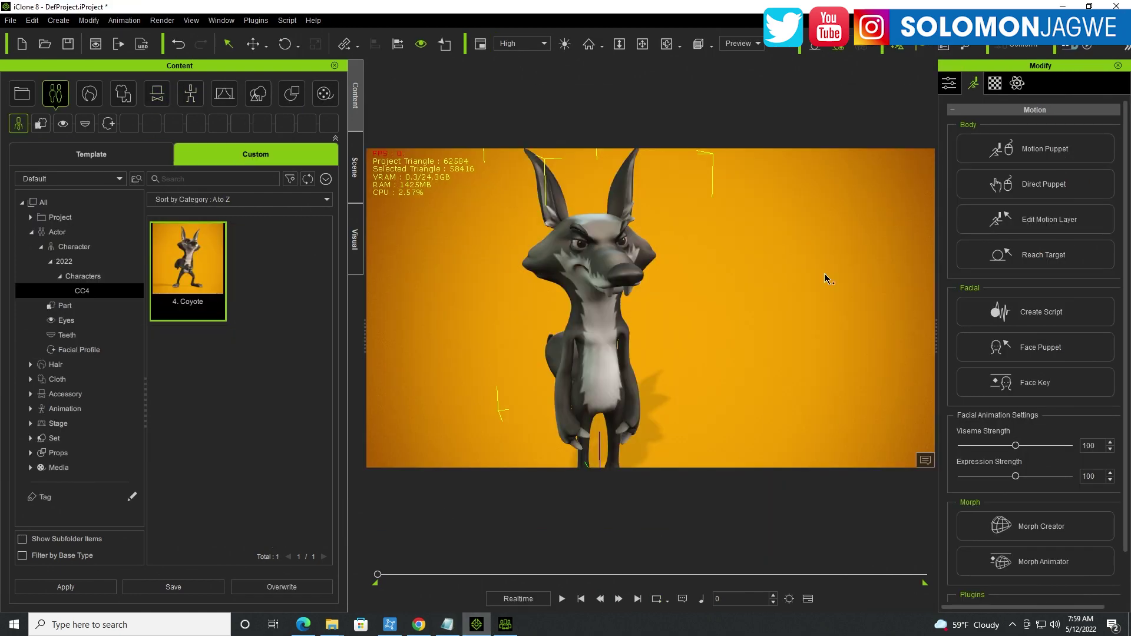
Step: Open Face Key for the Coyote, reshape its mouth, head tilt and left brow, and show the tongue map
{"action": "left_click", "coordinate": [1042, 384]}
{"action": "left_click_drag", "start_coordinate": [863, 104], "coordinate": [388, 94]}
{"action": "left_click_drag", "start_coordinate": [465, 400], "coordinate": [422, 344]}
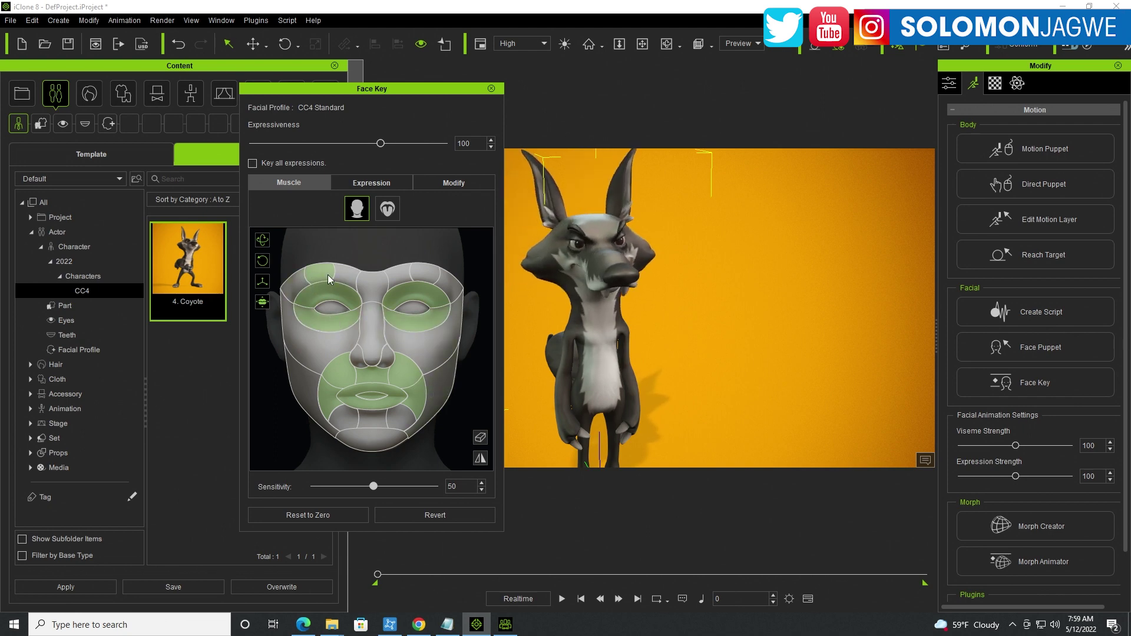
{"action": "left_click_drag", "start_coordinate": [327, 274], "coordinate": [329, 274]}
{"action": "left_click", "coordinate": [388, 209]}
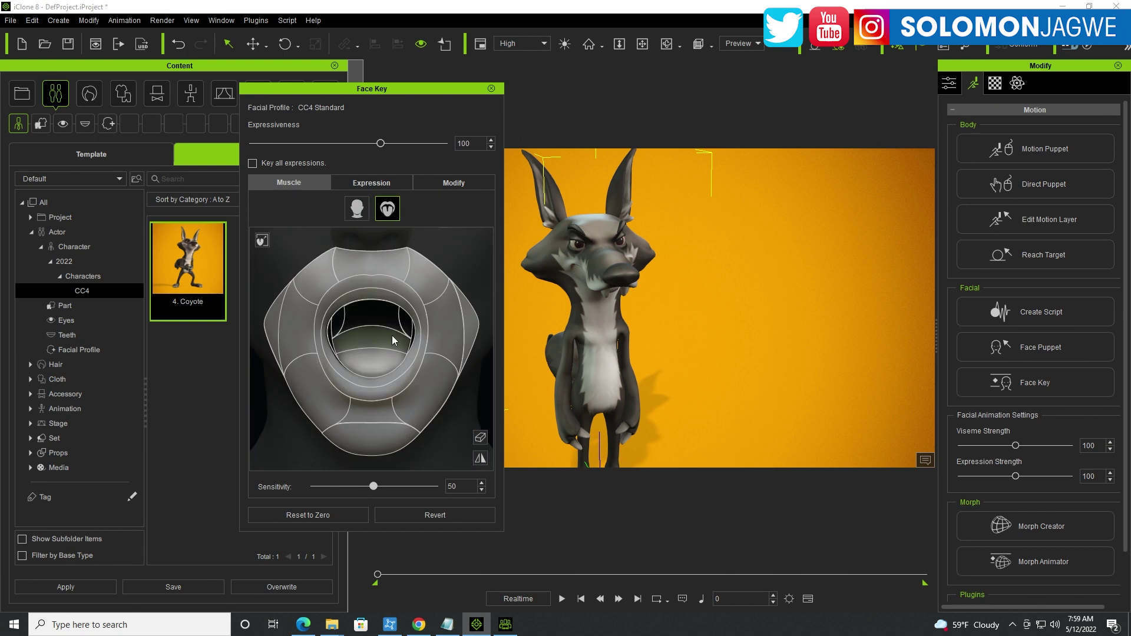
Step: Apply the A4_Happy expression, then browse the eye-look, head turn/tilt and Custom_Mood slider lists
{"action": "left_click", "coordinate": [371, 184]}
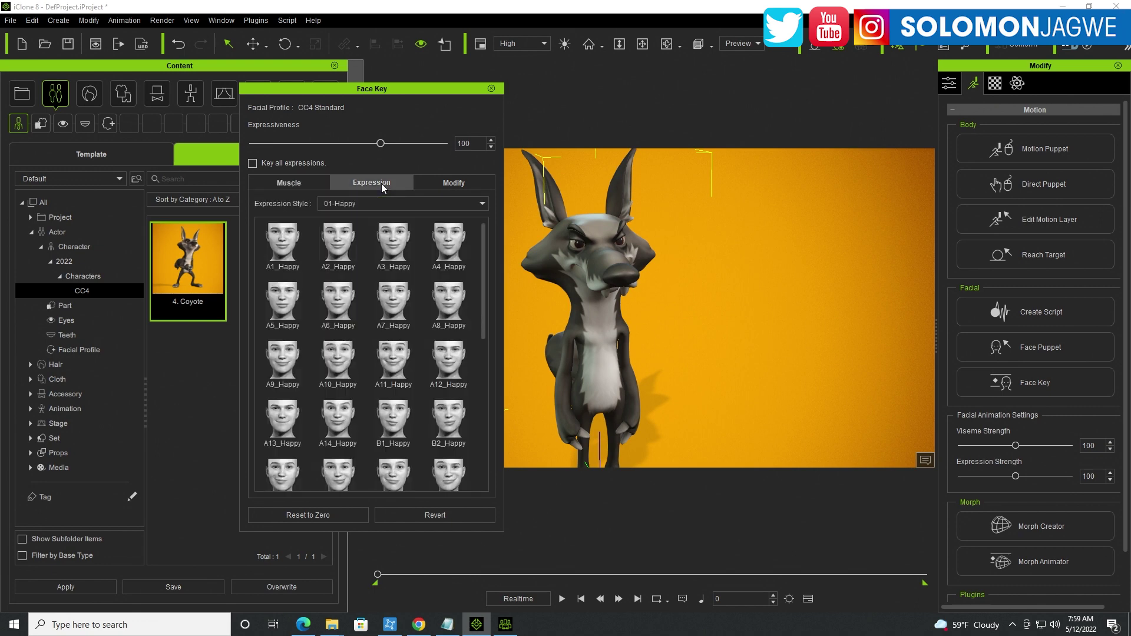
{"action": "left_click", "coordinate": [460, 248]}
{"action": "left_click", "coordinate": [454, 183]}
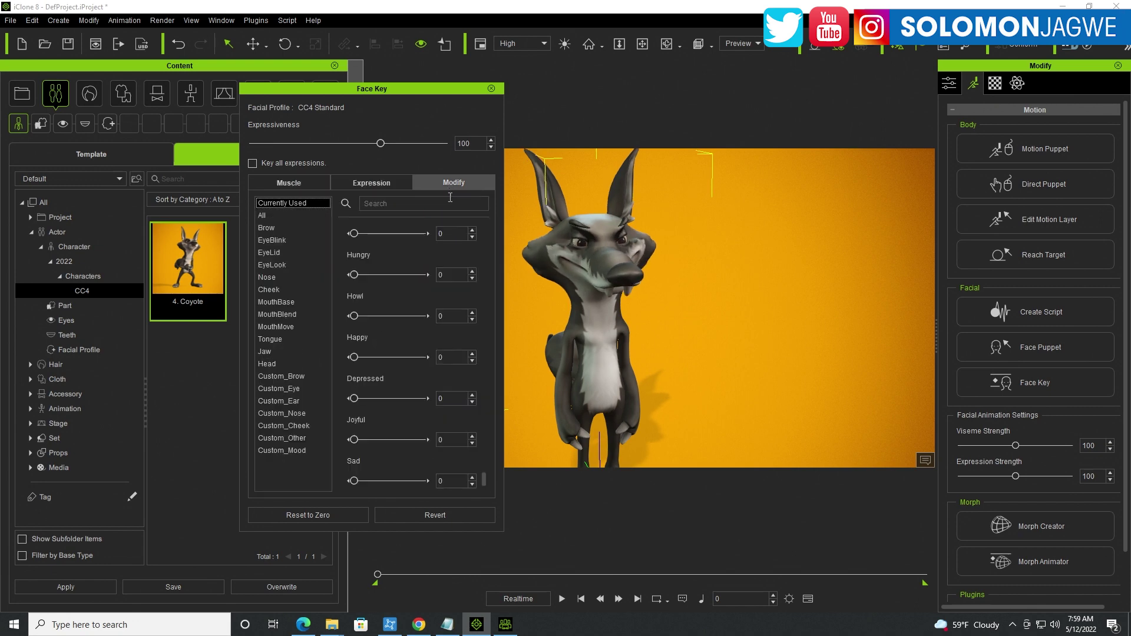
{"action": "left_click", "coordinate": [293, 266]}
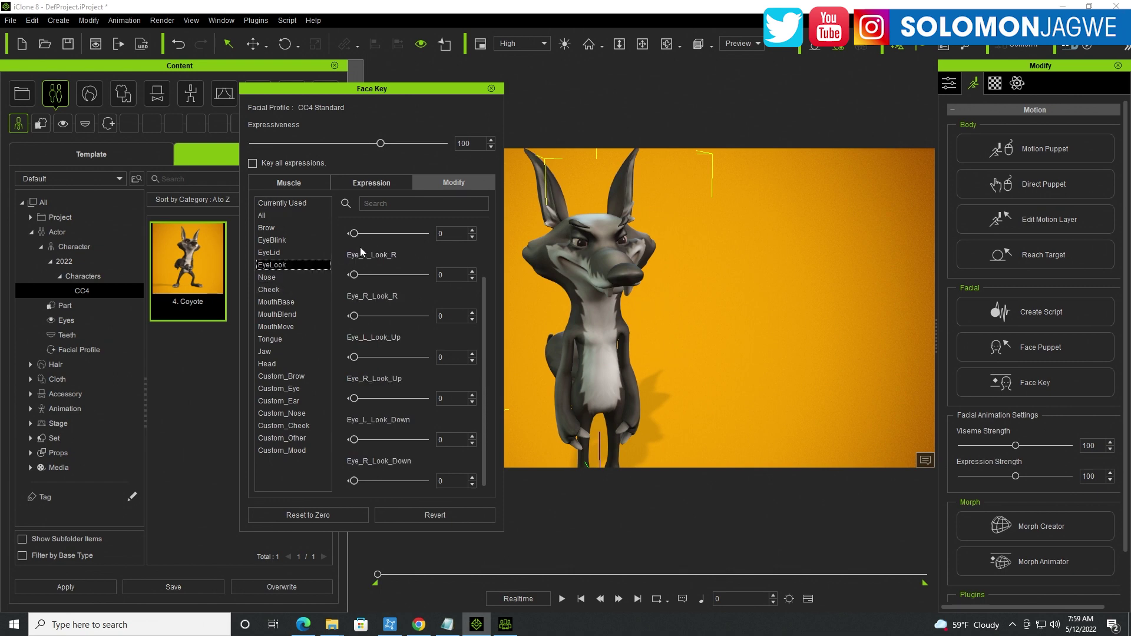
{"action": "left_click", "coordinate": [274, 365]}
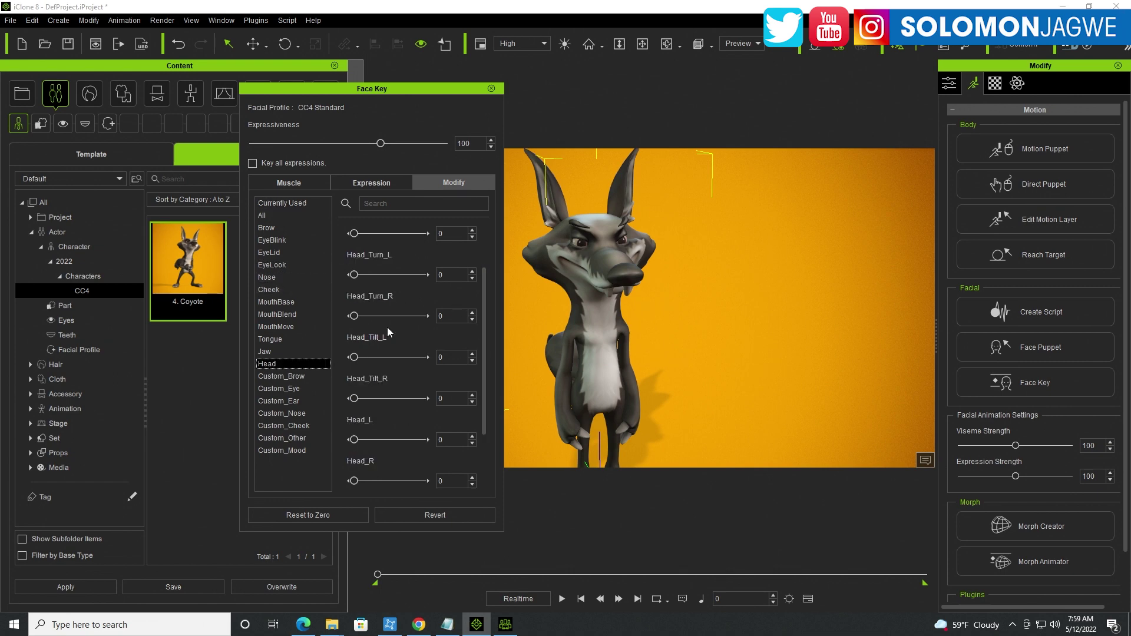
{"action": "scroll", "coordinate": [479, 339], "scroll_direction": "down", "scroll_amount": 2}
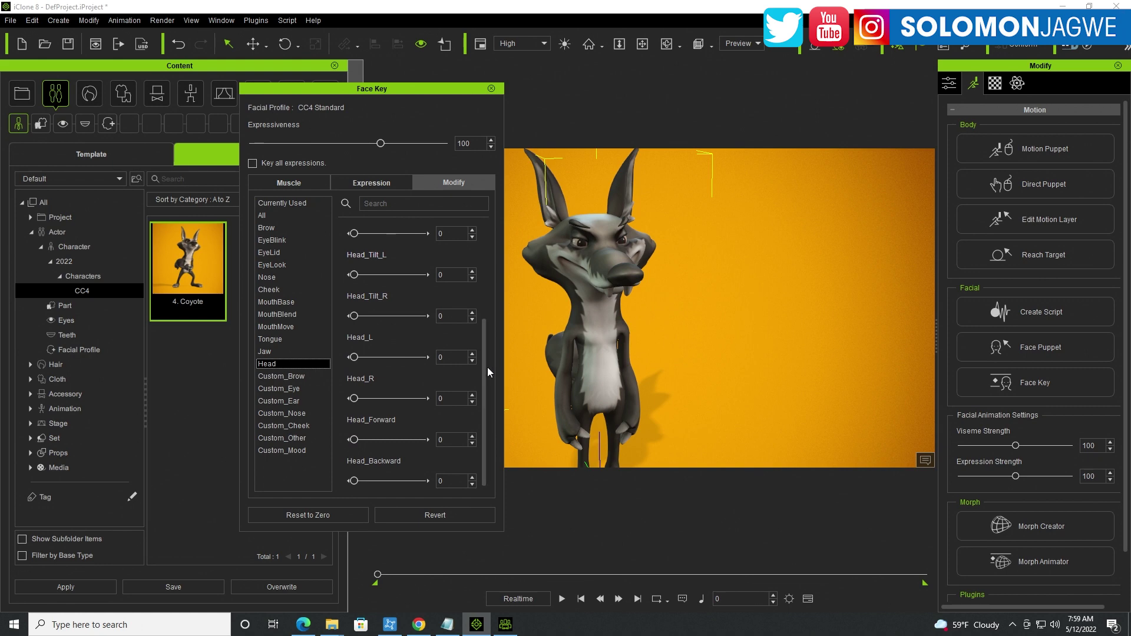
{"action": "left_click", "coordinate": [284, 451]}
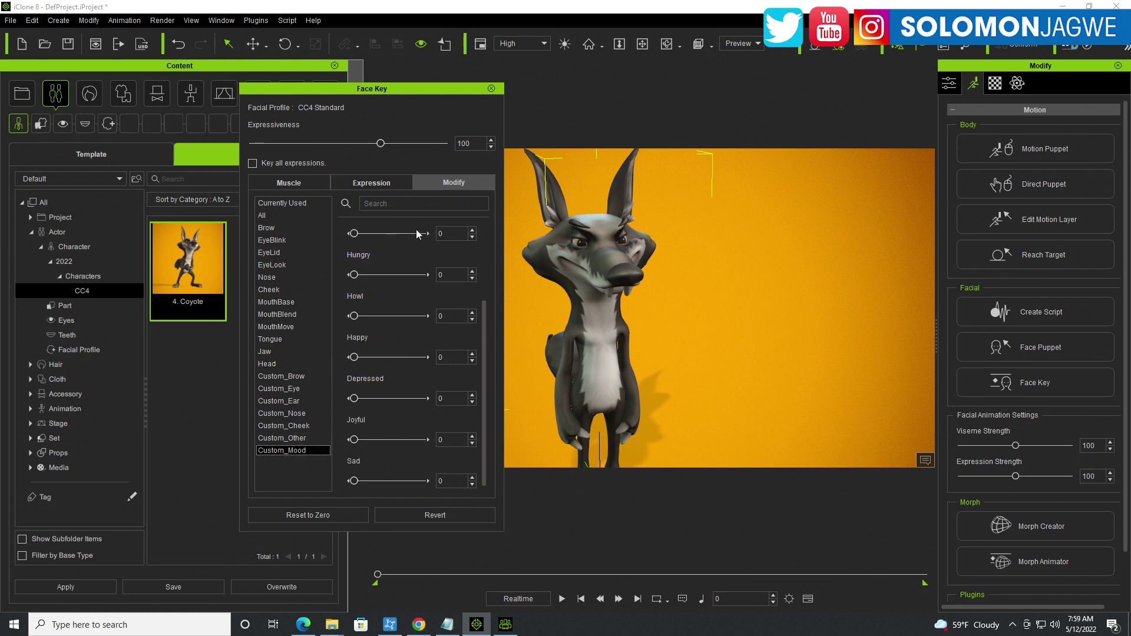
Step: Preview the Hungry, Happy and full-strength Howl moods, check presets and Muscle view, then close Face Key
{"action": "left_click_drag", "start_coordinate": [354, 277], "coordinate": [316, 280]}
{"action": "mouse_move", "coordinate": [353, 357]}
{"action": "left_mouse_down"}
{"action": "mouse_move", "coordinate": [391, 358]}
{"action": "mouse_move", "coordinate": [352, 358]}
{"action": "left_mouse_up"}
{"action": "mouse_move", "coordinate": [353, 316]}
{"action": "left_mouse_down"}
{"action": "mouse_move", "coordinate": [422, 324]}
{"action": "mouse_move", "coordinate": [337, 327]}
{"action": "left_mouse_up"}
{"action": "left_click", "coordinate": [386, 185]}
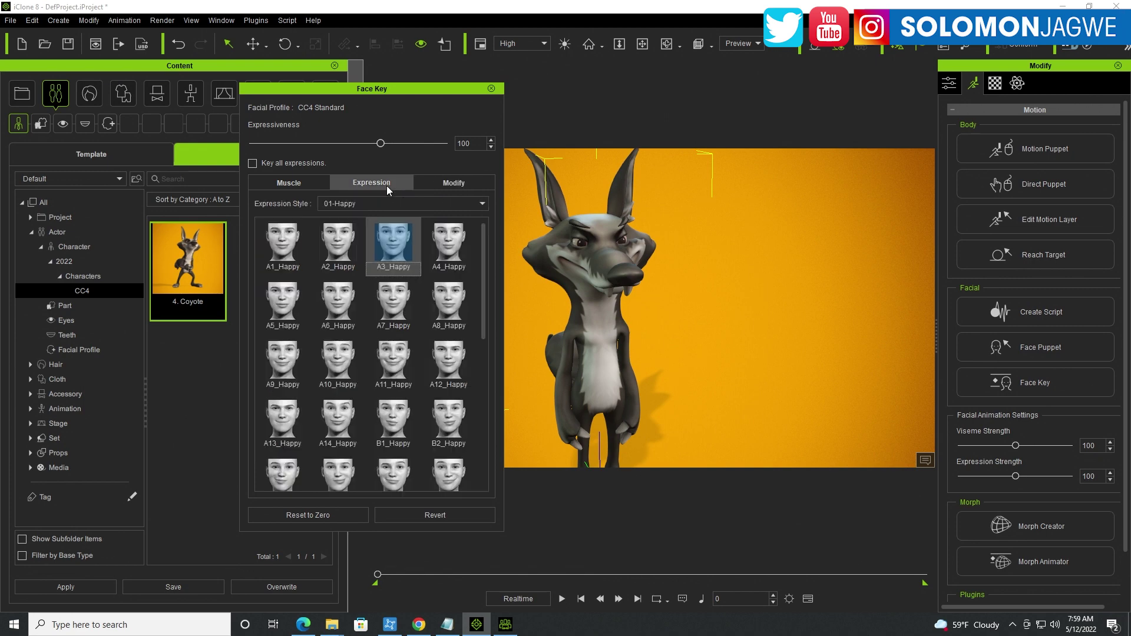
{"action": "left_click", "coordinate": [292, 186]}
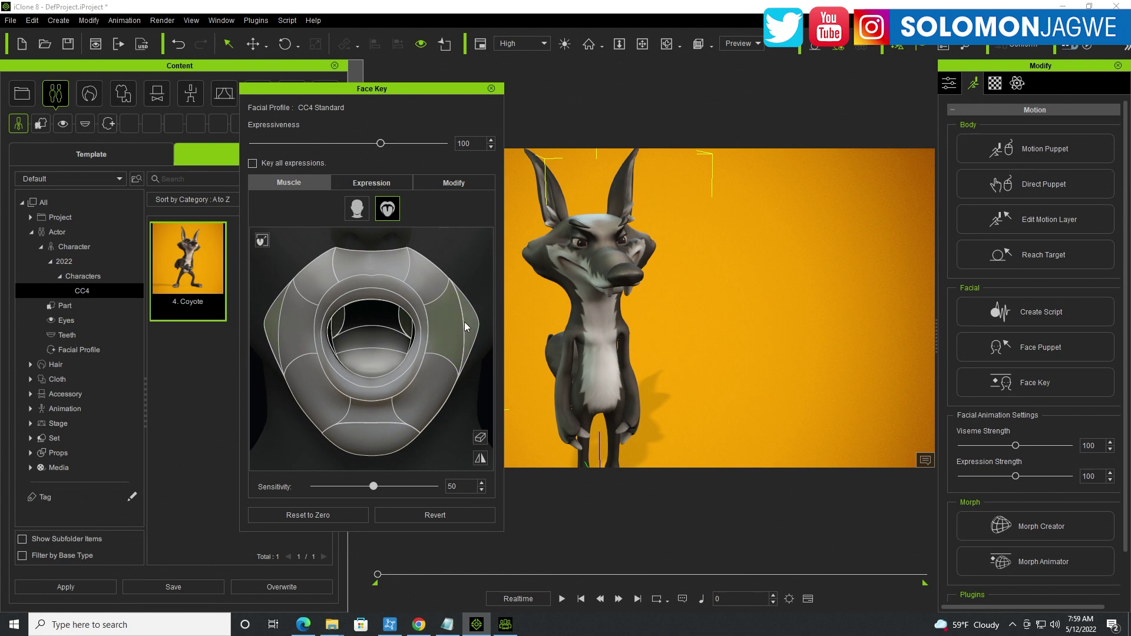
{"action": "left_click", "coordinate": [491, 89]}
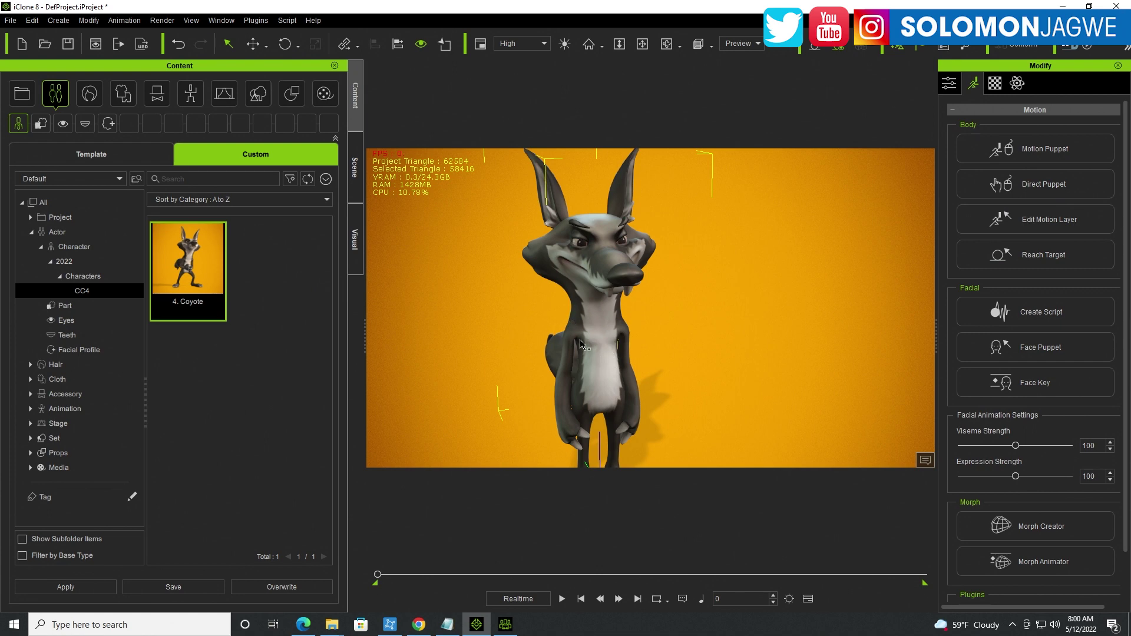
Step: Orbit and zoom the viewport into a close-up of the coyote's face
{"action": "right_click_drag", "start_coordinate": [580, 344], "coordinate": [784, 299]}
{"action": "scroll", "coordinate": [661, 370], "scroll_direction": "up", "scroll_amount": 5}
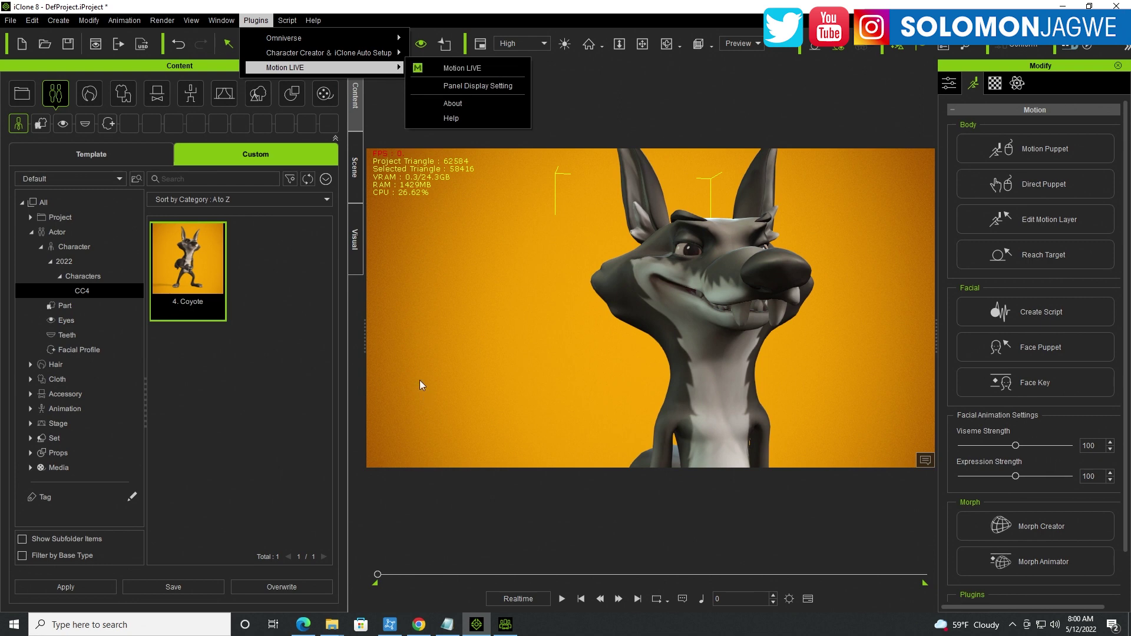
{"action": "left_click", "coordinate": [392, 625]}
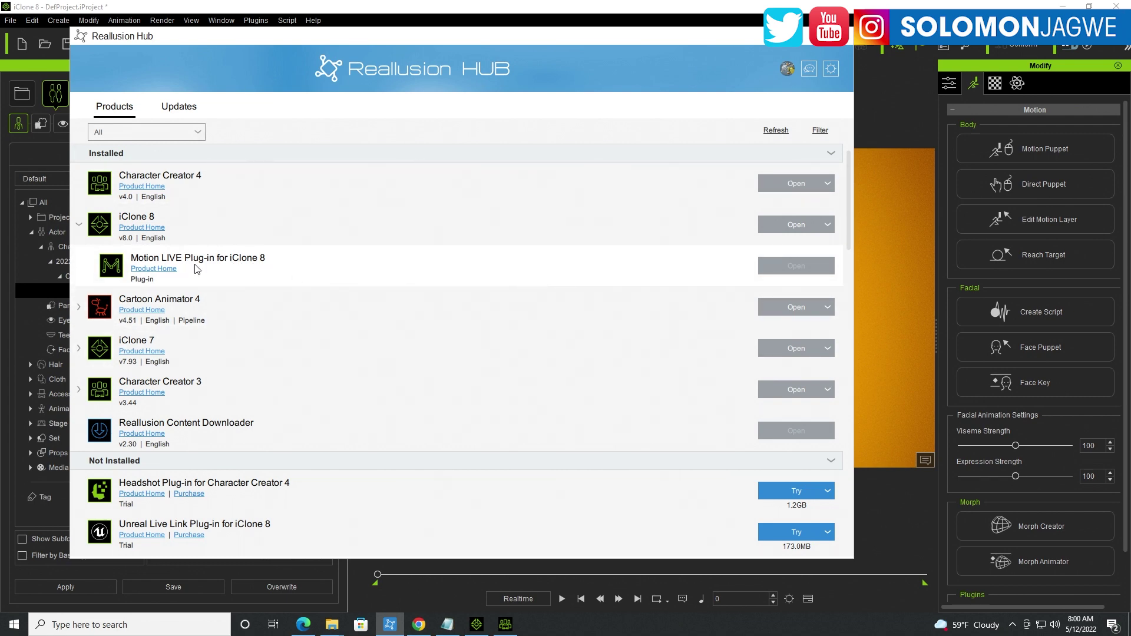
{"action": "left_click", "coordinate": [80, 352]}
{"action": "scroll", "coordinate": [328, 399], "scroll_direction": "down", "scroll_amount": 3}
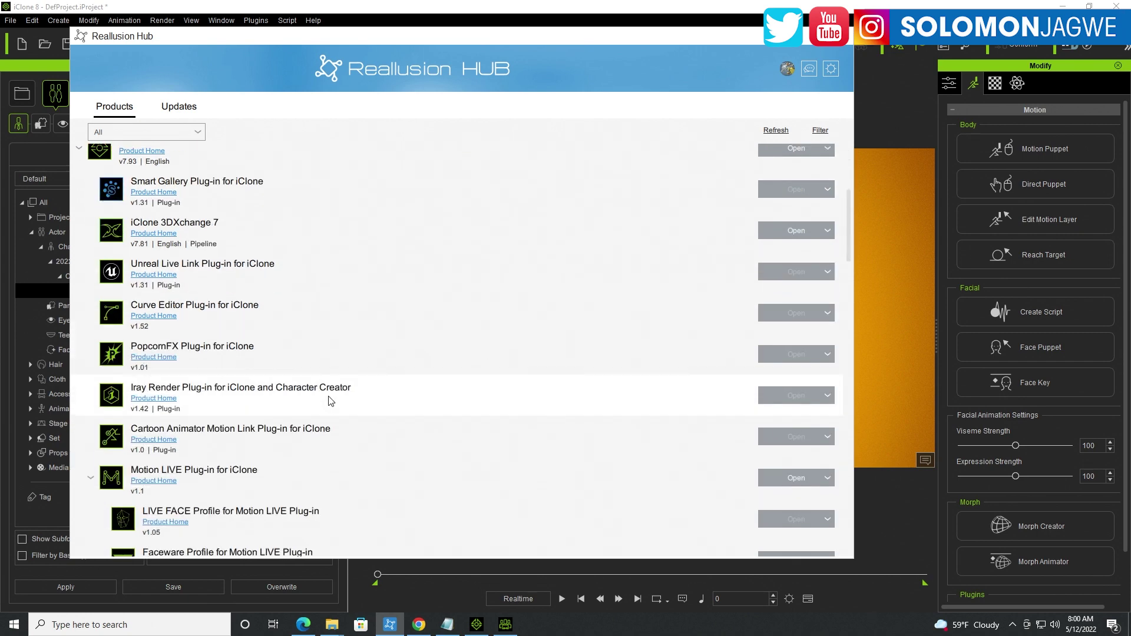
{"action": "scroll", "coordinate": [328, 399], "scroll_direction": "up", "scroll_amount": 3}
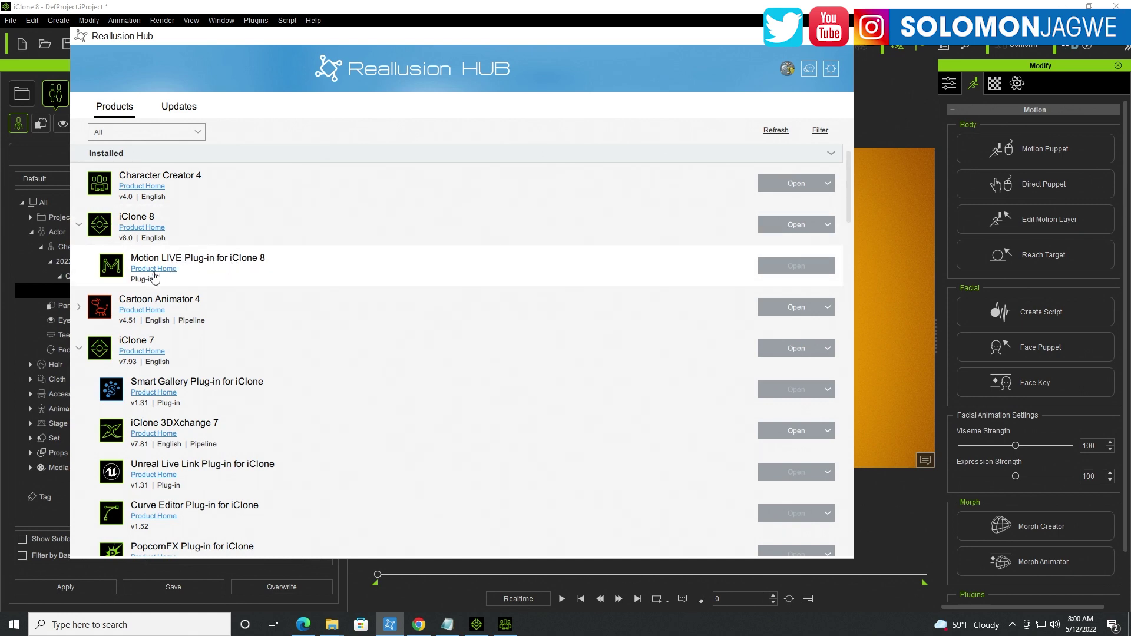
{"action": "scroll", "coordinate": [224, 342], "scroll_direction": "down", "scroll_amount": 4}
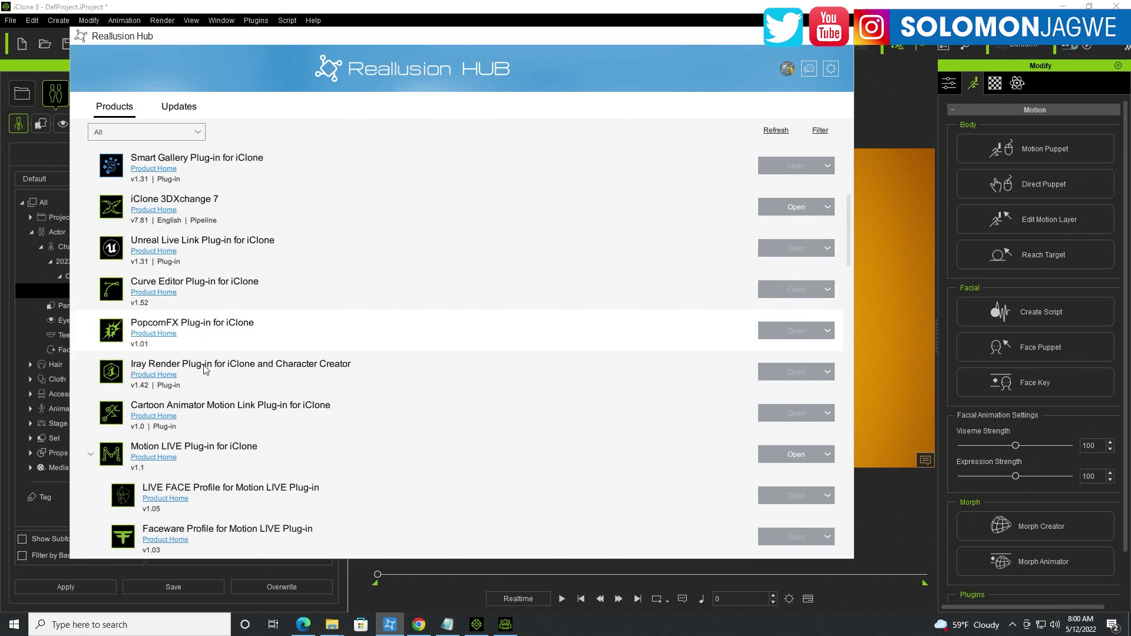
{"action": "scroll", "coordinate": [203, 366], "scroll_direction": "down", "scroll_amount": 1}
{"action": "scroll", "coordinate": [203, 366], "scroll_direction": "up", "scroll_amount": 1}
{"action": "scroll", "coordinate": [200, 360], "scroll_direction": "down", "scroll_amount": 3}
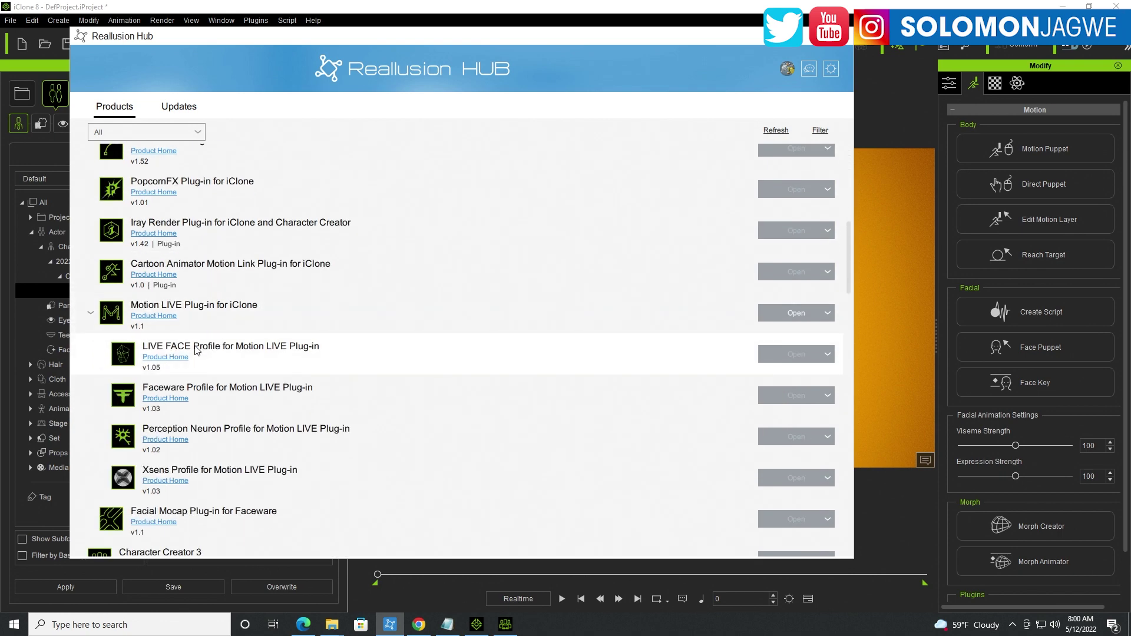
{"action": "scroll", "coordinate": [196, 349], "scroll_direction": "up", "scroll_amount": 7}
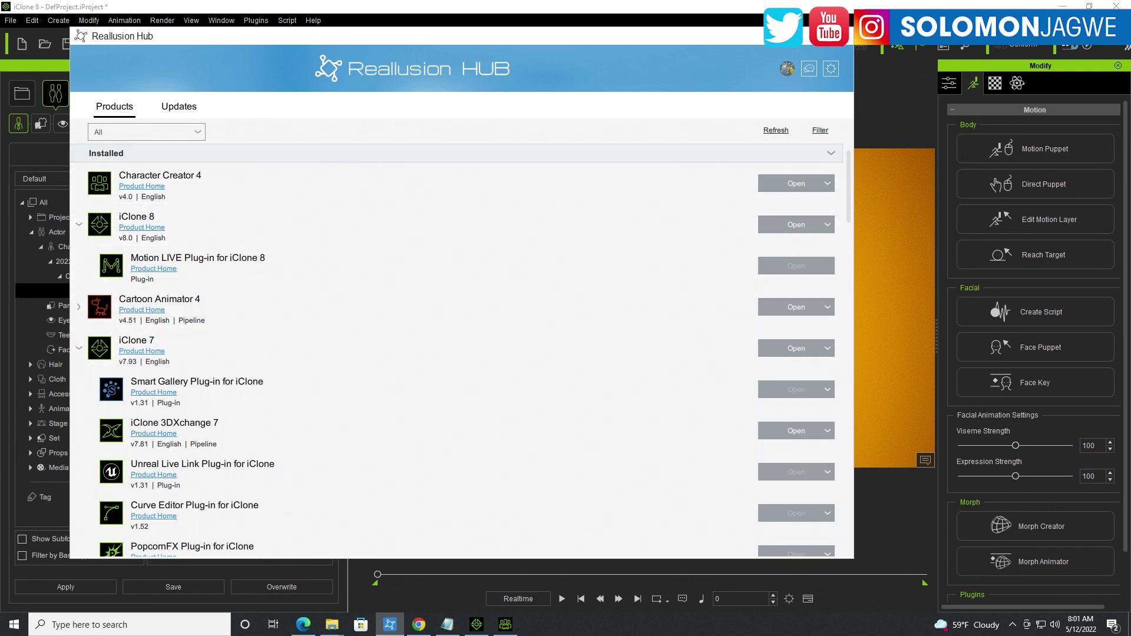
{"action": "left_click", "coordinate": [843, 36]}
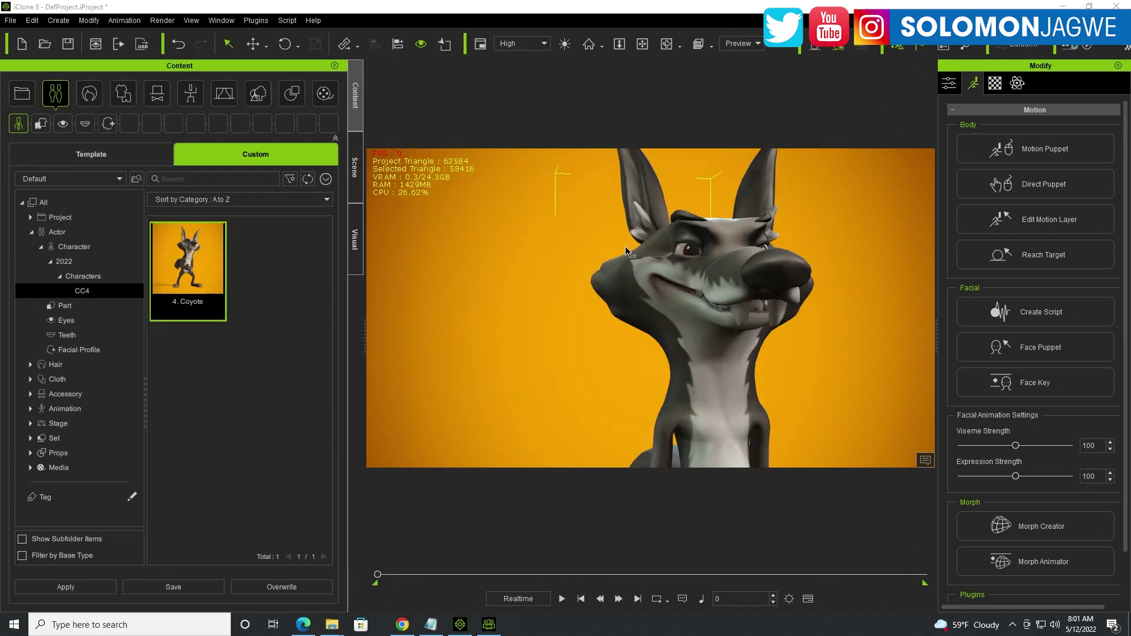
Step: Bring the Edge window with the iClone 8 page forward and browse its feature sections
{"action": "left_click", "coordinate": [303, 625]}
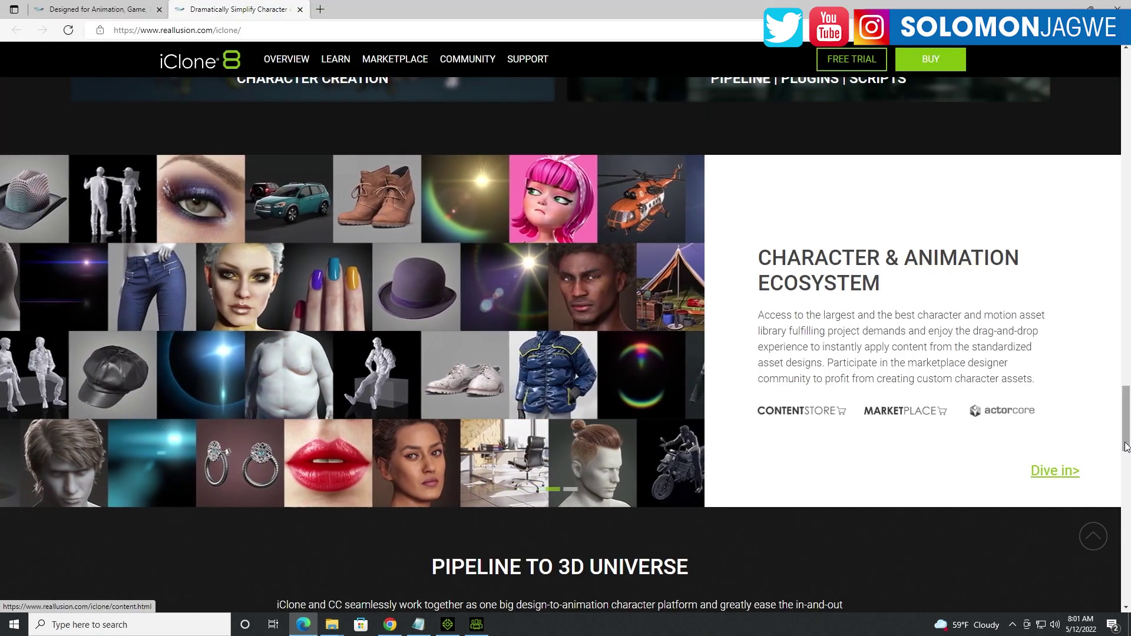
{"action": "left_click_drag", "start_coordinate": [1127, 447], "coordinate": [1118, 169]}
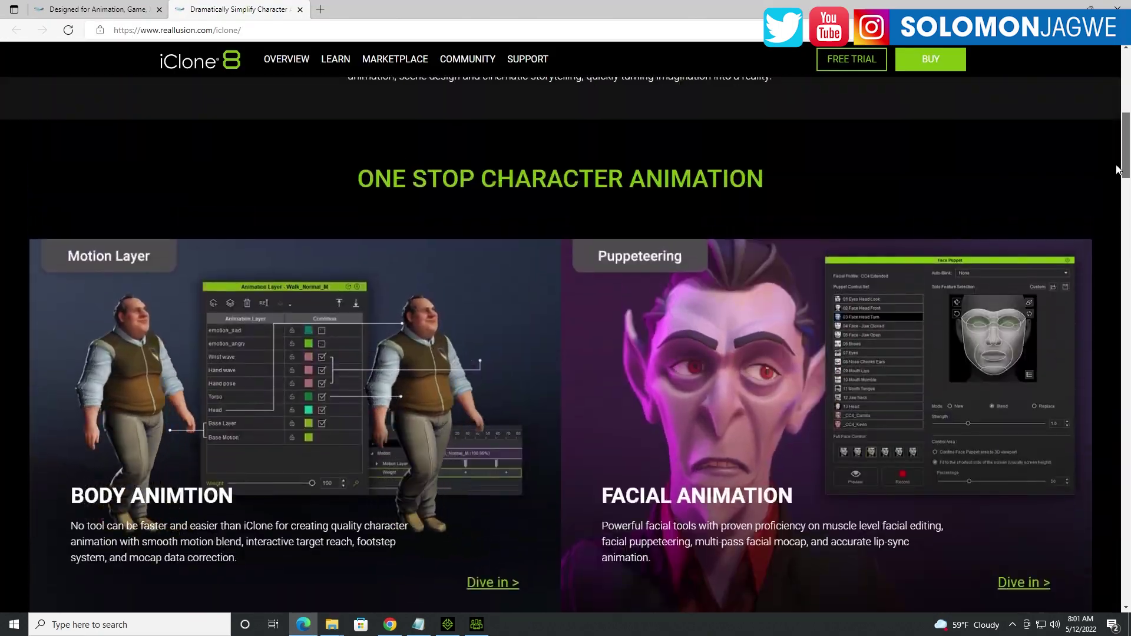
{"action": "scroll", "coordinate": [1116, 170], "scroll_direction": "down", "scroll_amount": 1}
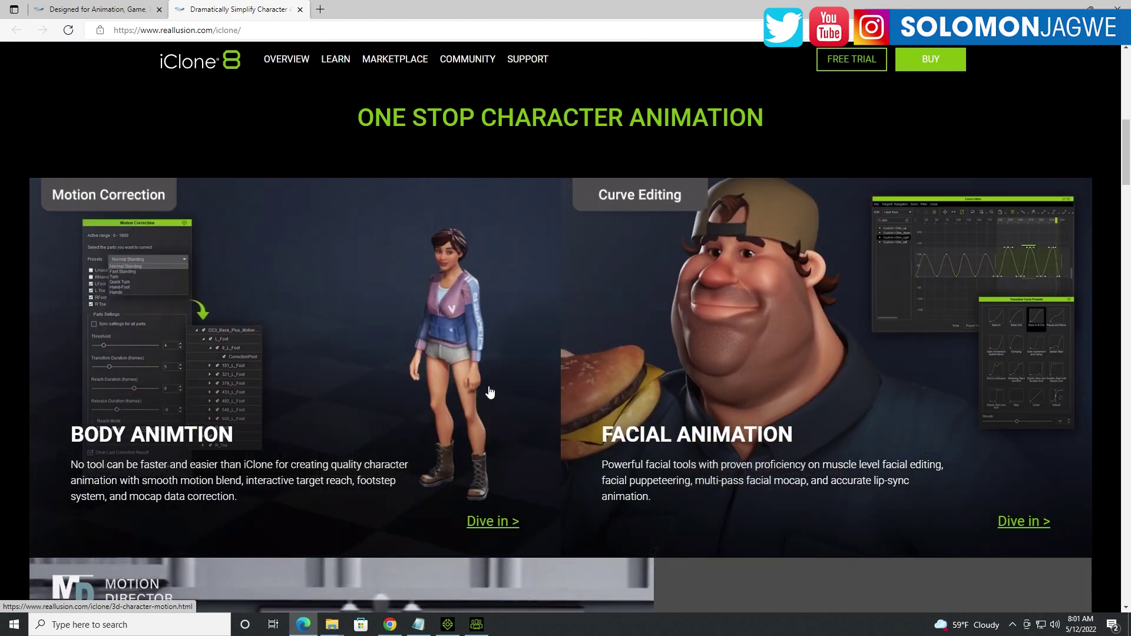
{"action": "scroll", "coordinate": [560, 389], "scroll_direction": "down", "scroll_amount": 1}
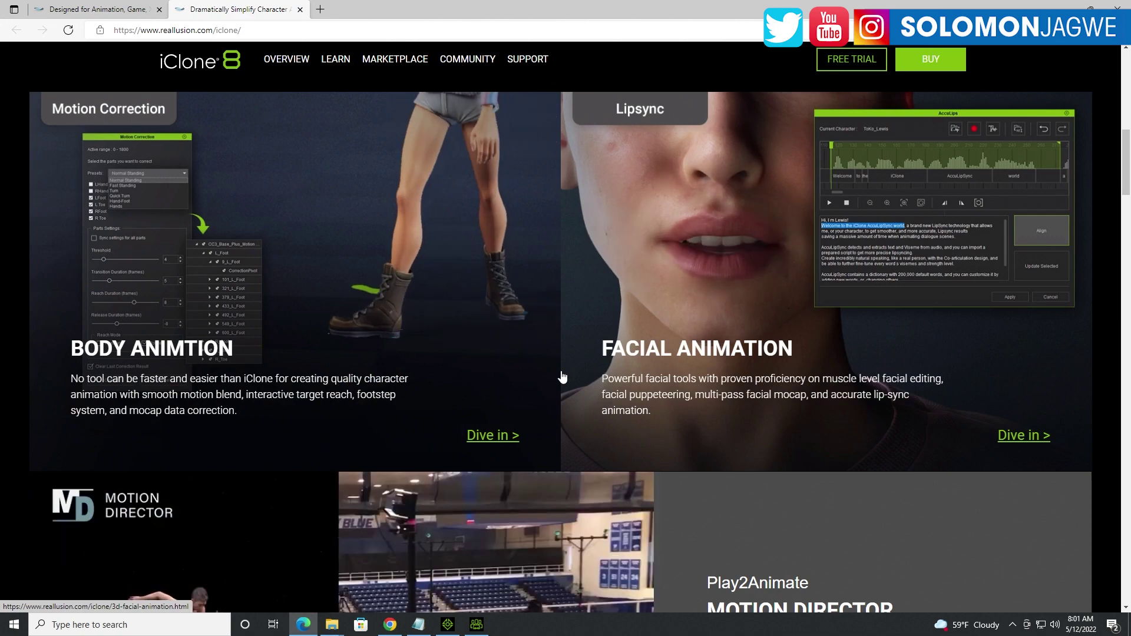
{"action": "scroll", "coordinate": [566, 368], "scroll_direction": "down", "scroll_amount": 4}
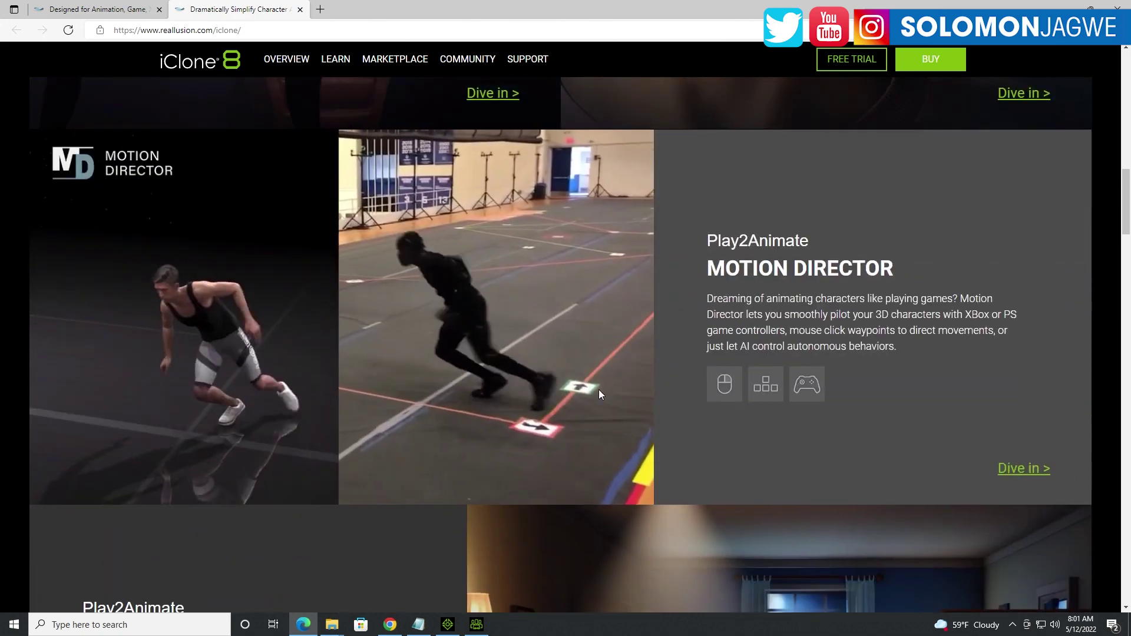
{"action": "scroll", "coordinate": [609, 377], "scroll_direction": "down", "scroll_amount": 5}
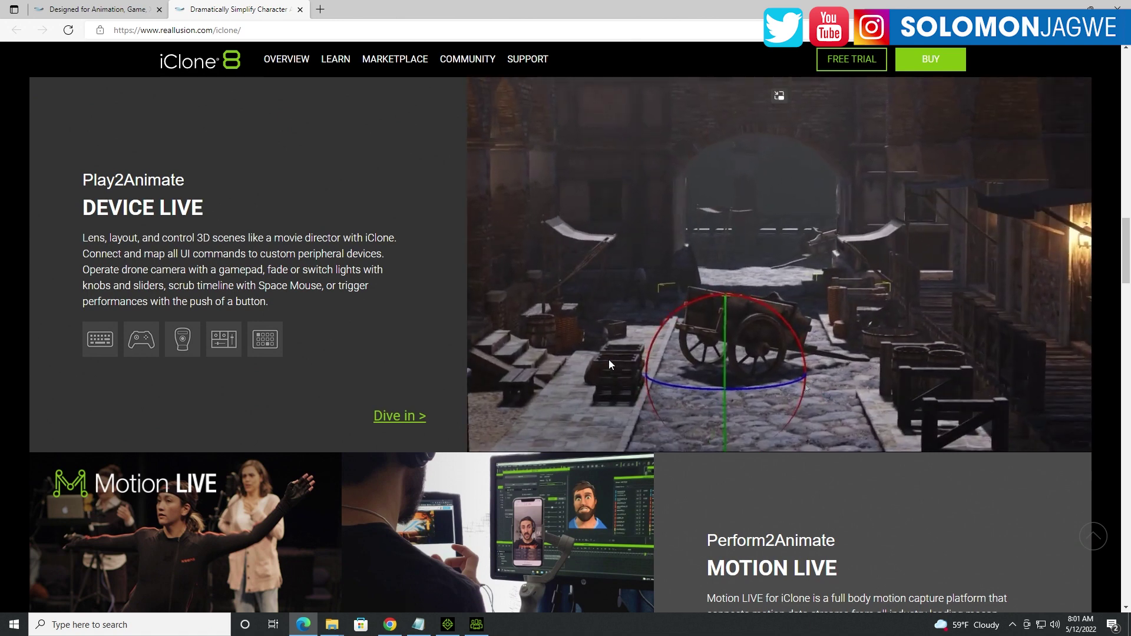
Step: Continue scrolling the iClone 8 page down to its footer
{"action": "scroll", "coordinate": [609, 364], "scroll_direction": "down", "scroll_amount": 4}
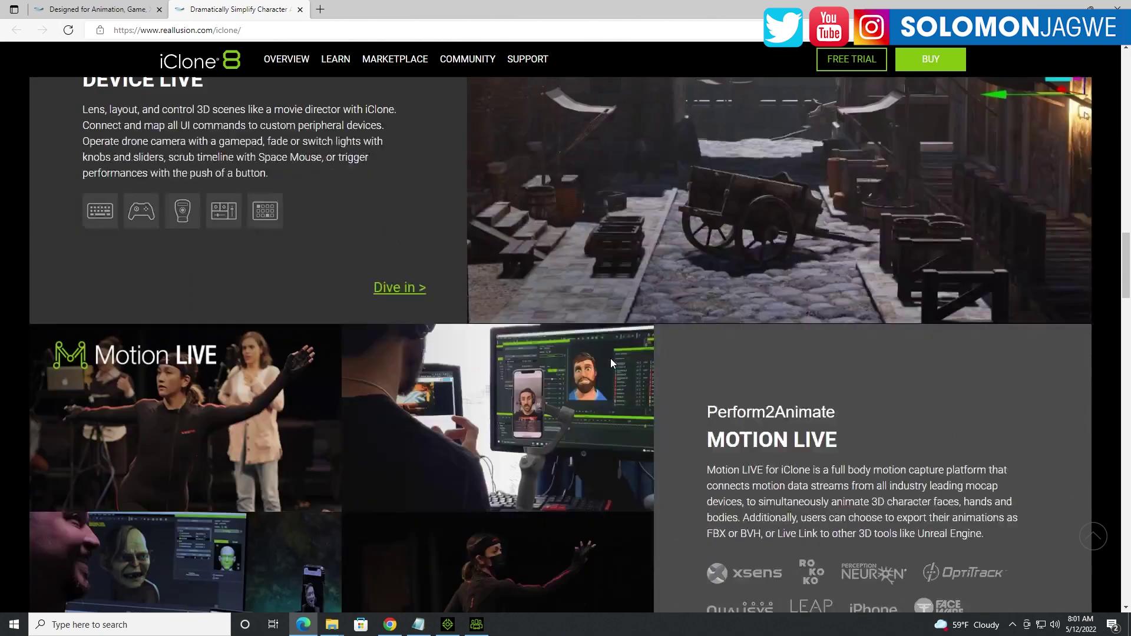
{"action": "scroll", "coordinate": [611, 361], "scroll_direction": "down", "scroll_amount": 12}
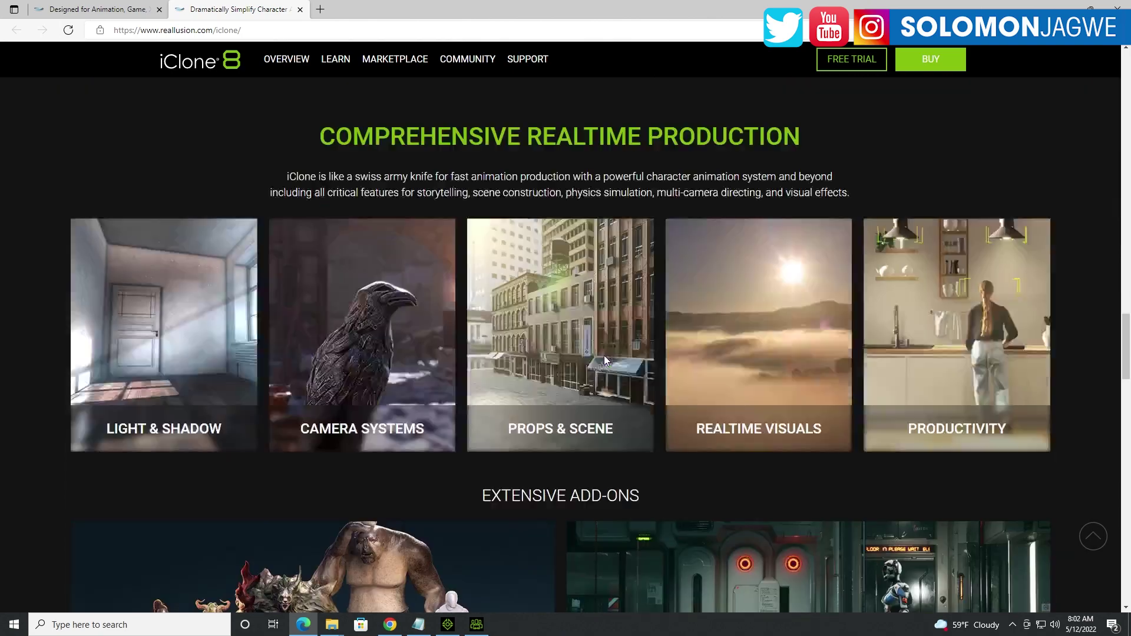
{"action": "scroll", "coordinate": [605, 361], "scroll_direction": "up", "scroll_amount": 1}
{"action": "scroll", "coordinate": [605, 361], "scroll_direction": "up", "scroll_amount": 1}
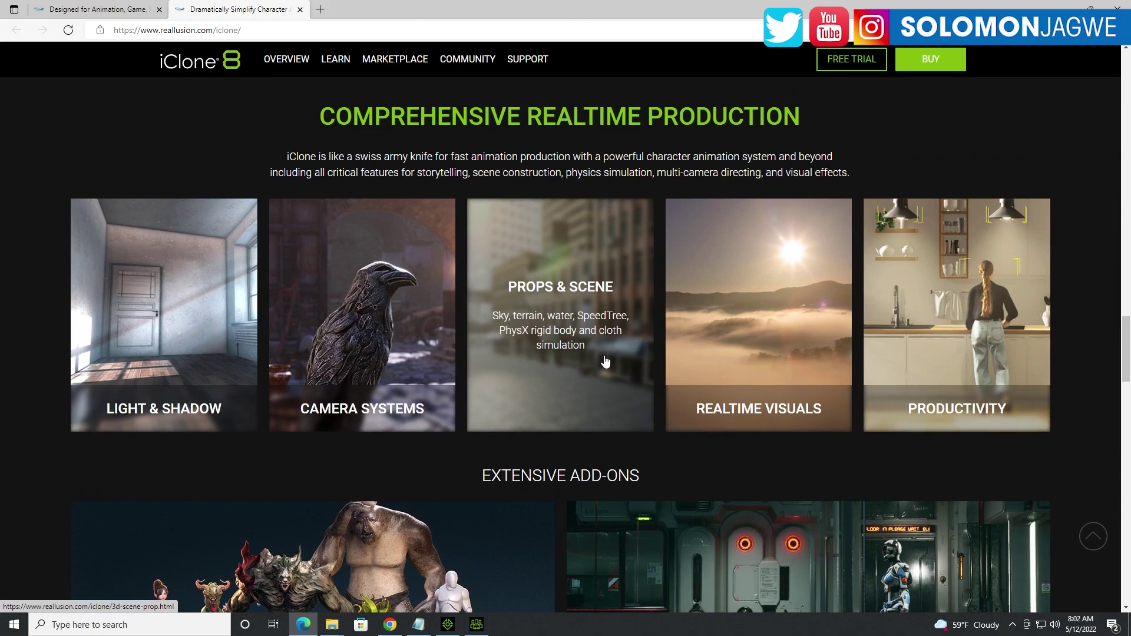
{"action": "scroll", "coordinate": [605, 356], "scroll_direction": "down", "scroll_amount": 3}
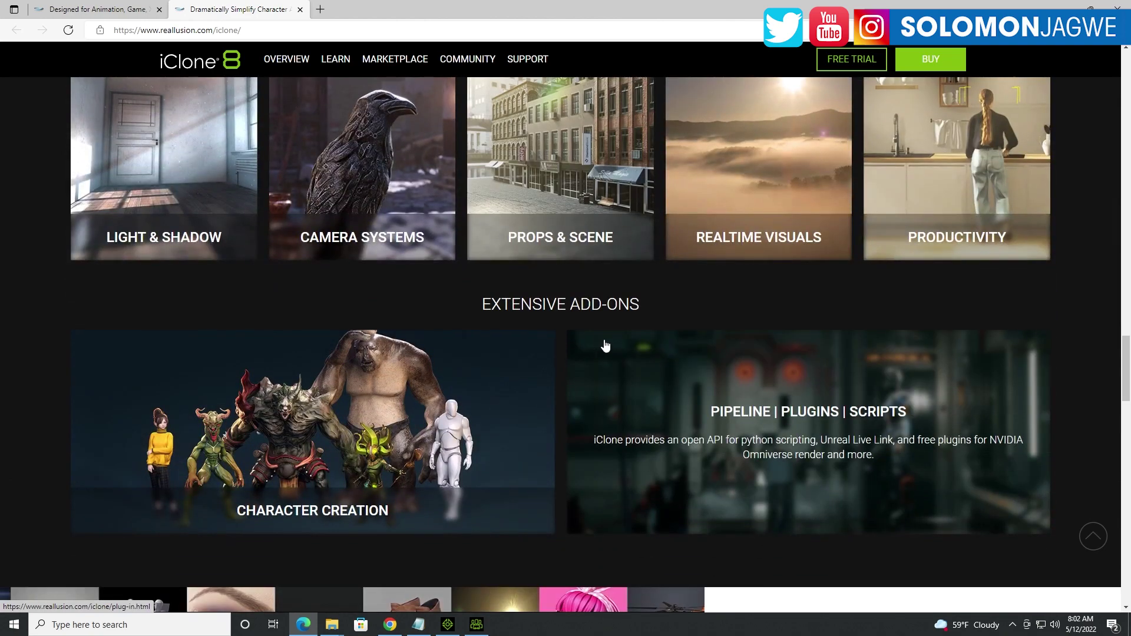
{"action": "scroll", "coordinate": [605, 348], "scroll_direction": "down", "scroll_amount": 5}
{"action": "scroll", "coordinate": [653, 349], "scroll_direction": "down", "scroll_amount": 4}
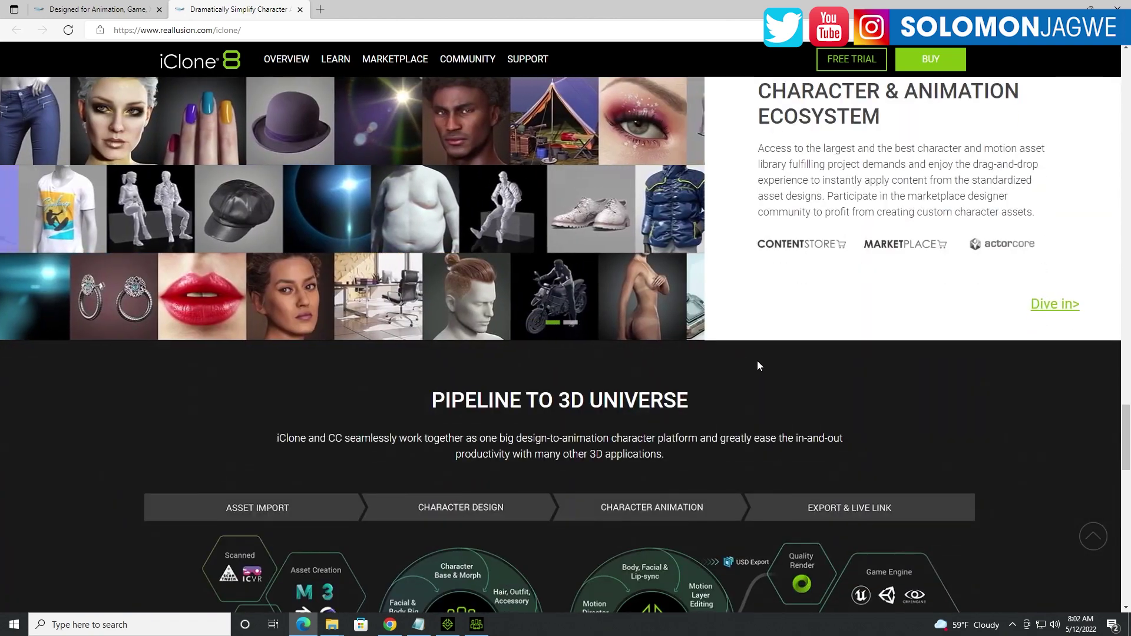
{"action": "scroll", "coordinate": [758, 362], "scroll_direction": "down", "scroll_amount": 4}
{"action": "scroll", "coordinate": [757, 361], "scroll_direction": "down", "scroll_amount": 10}
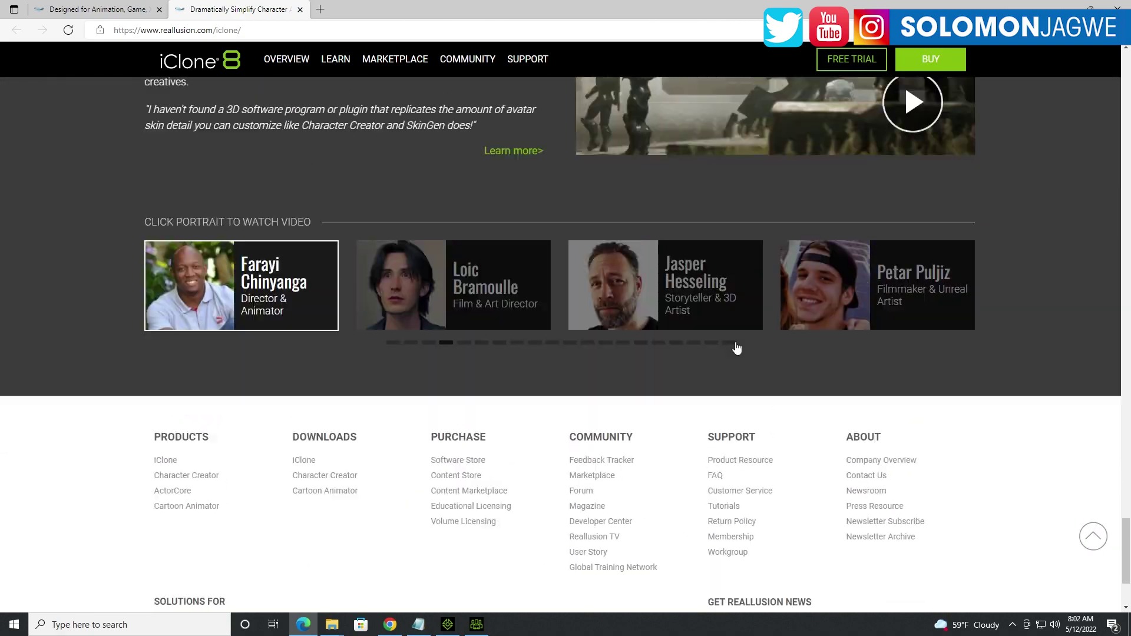
{"action": "scroll", "coordinate": [737, 348], "scroll_direction": "up", "scroll_amount": 2}
Step: Switch to the Character Creator 4 tab and scroll up to its 'Universal Character System' banner
{"action": "left_click", "coordinate": [75, 11]}
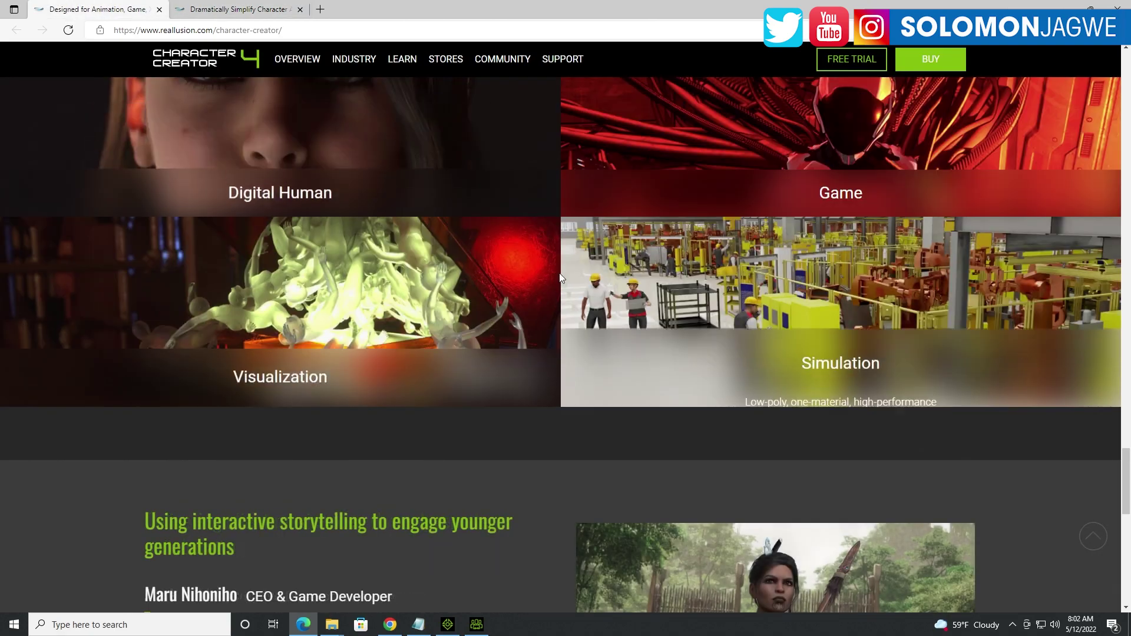
{"action": "scroll", "coordinate": [559, 277], "scroll_direction": "up", "scroll_amount": 5}
{"action": "scroll", "coordinate": [560, 277], "scroll_direction": "up", "scroll_amount": 15}
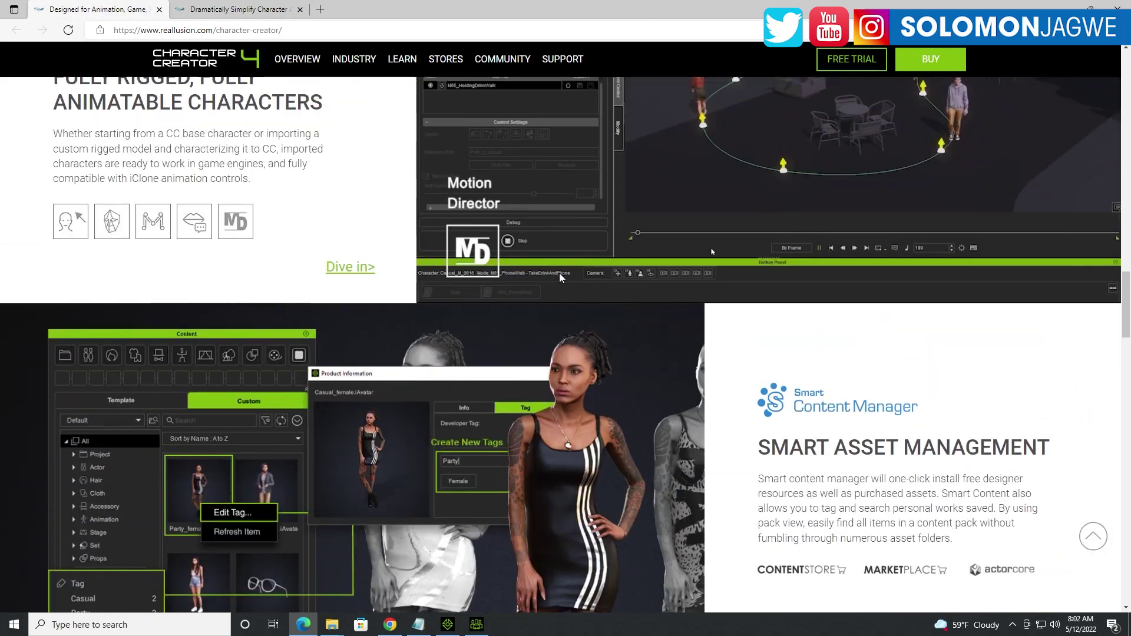
{"action": "scroll", "coordinate": [561, 308], "scroll_direction": "up", "scroll_amount": 15}
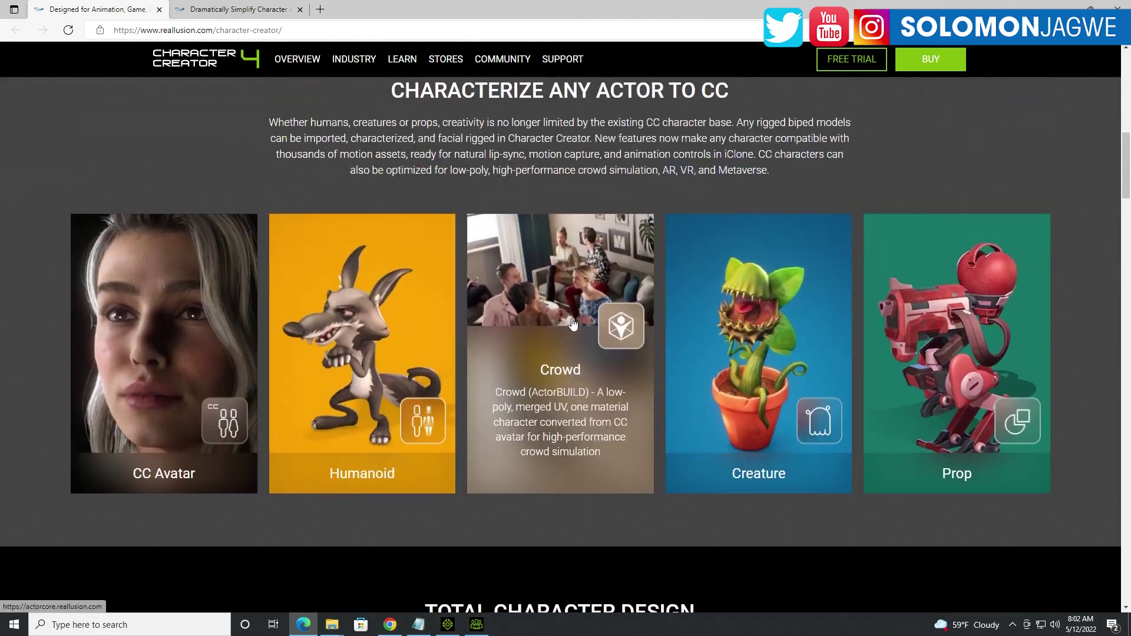
{"action": "scroll", "coordinate": [594, 330], "scroll_direction": "up", "scroll_amount": 5}
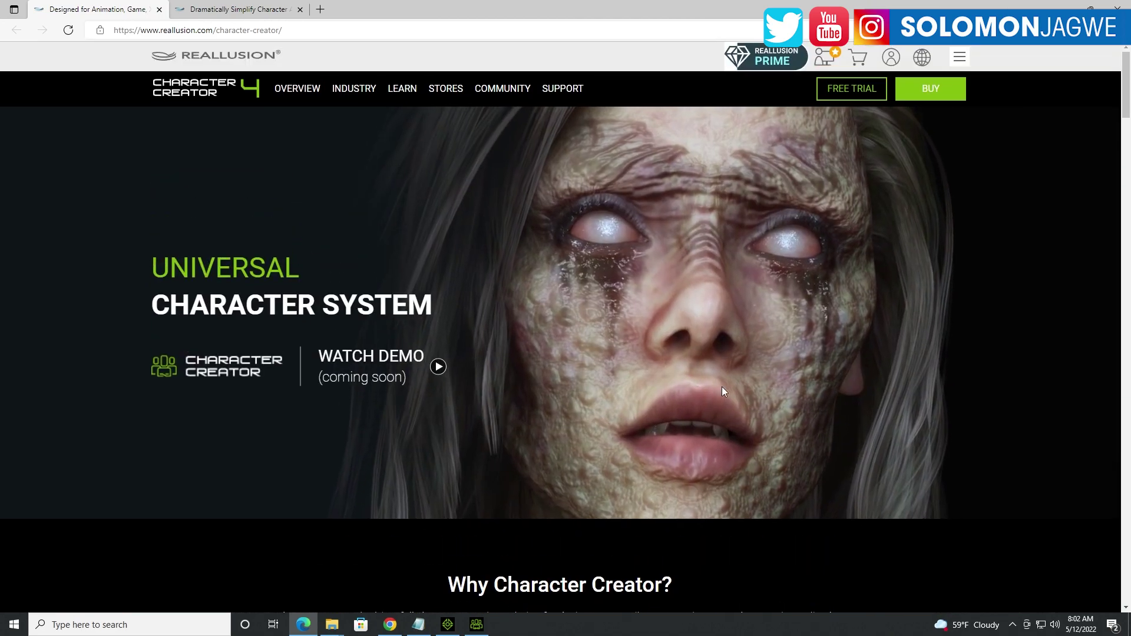